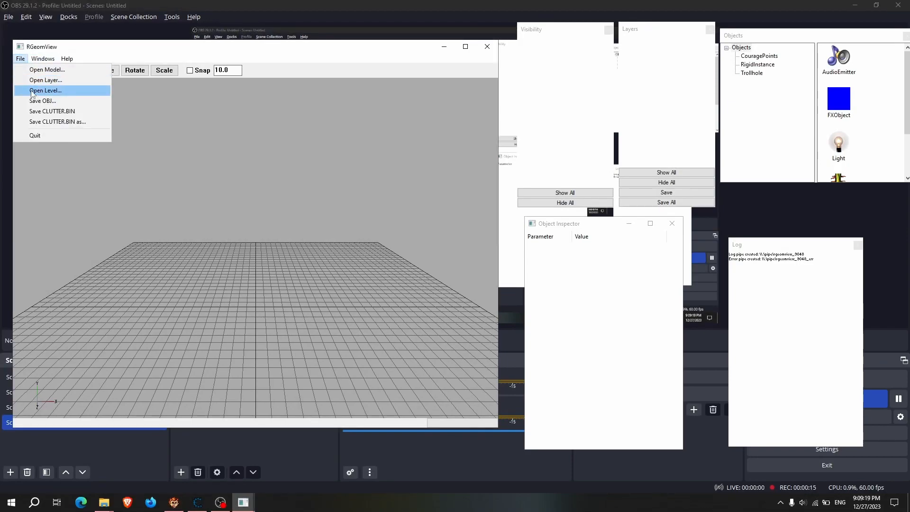
# Open the level file ALLUSEDLAYERS.TXT from the CH01_HOBBITON folder
pyautogui.click(32, 91)
pyautogui.click(161, 134)
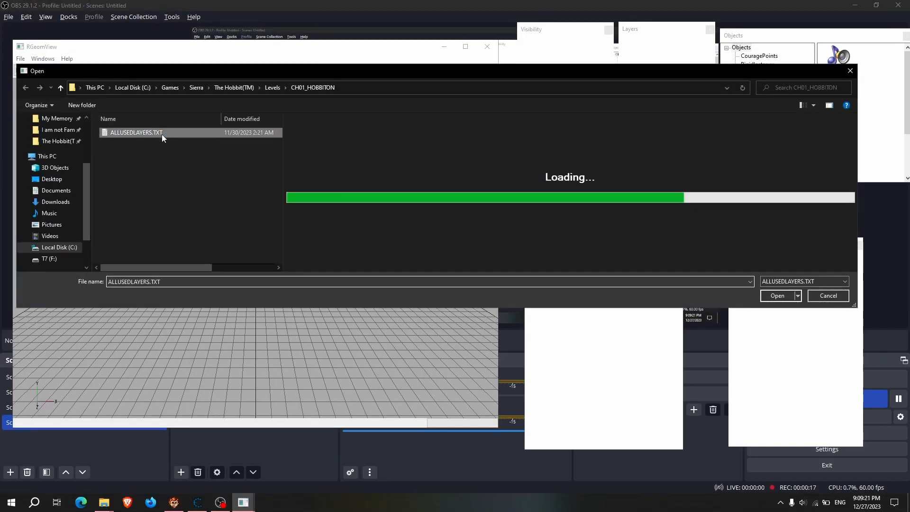
pyautogui.click(780, 296)
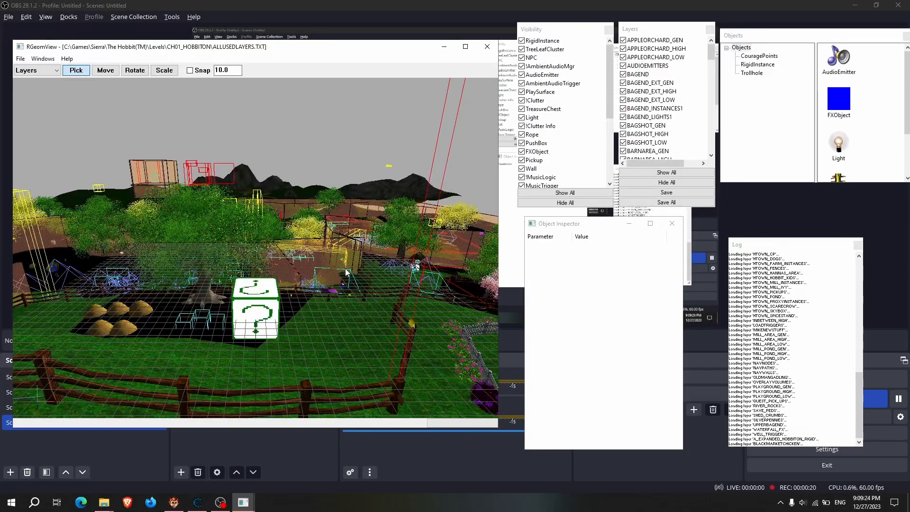
pyautogui.moveTo(345, 268); pyautogui.dragTo(299, 223, button='middle')
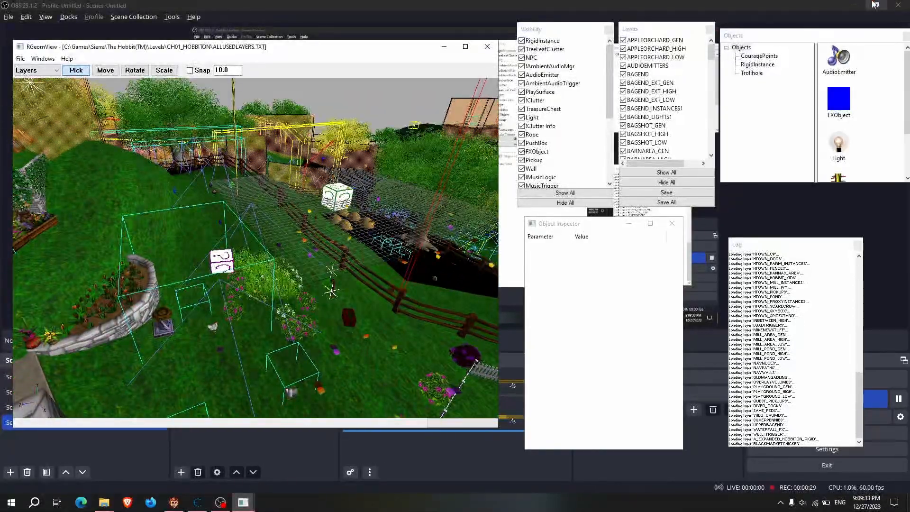
# Minimize the OBS window and select the save pedestal beside the stone flower bed
pyautogui.click(856, 5)
pyautogui.moveTo(188, 259)
pyautogui.mouseDown(button='middle')
pyautogui.moveTo(189, 283)
pyautogui.moveTo(244, 281)
pyautogui.moveTo(195, 269)
pyautogui.mouseUp(button='middle')
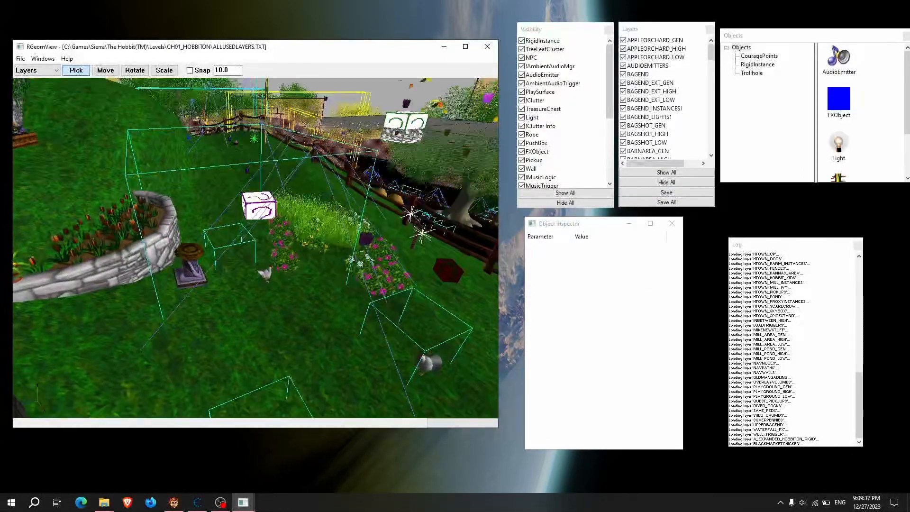
pyautogui.click(189, 272)
pyautogui.moveTo(243, 260); pyautogui.dragTo(247, 273, button='middle')
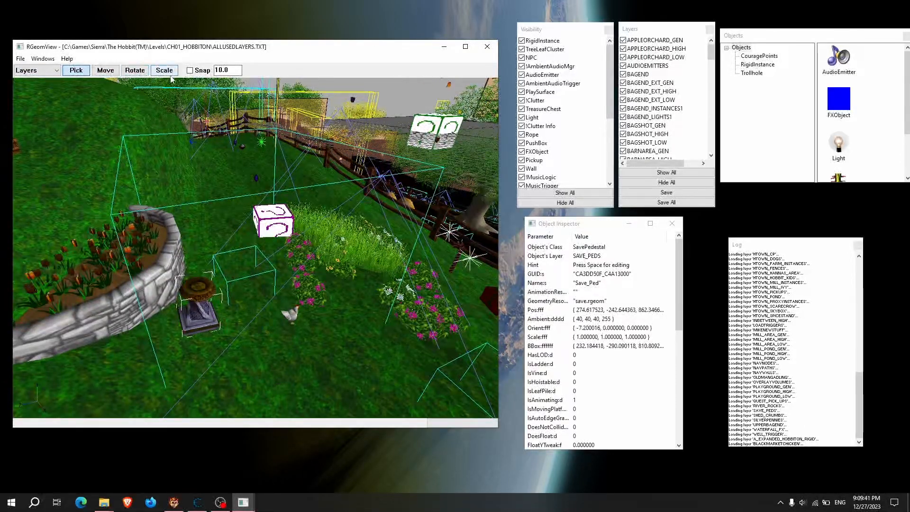
# Move the save pedestal horizontally to about X 258.8, Z 857.9 with the Move tool
pyautogui.click(105, 70)
pyautogui.click(135, 70)
pyautogui.click(166, 71)
pyautogui.click(104, 71)
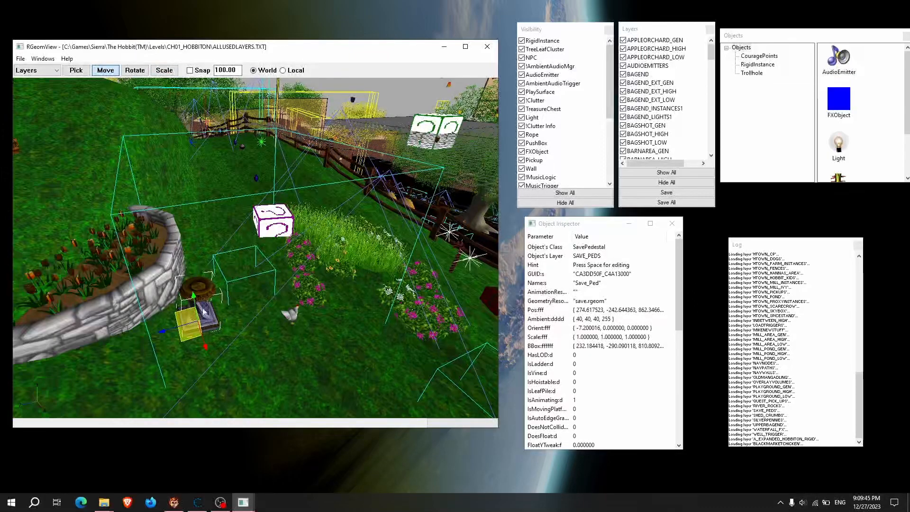
pyautogui.moveTo(192, 338)
pyautogui.mouseDown()
pyautogui.moveTo(212, 337)
pyautogui.moveTo(192, 335)
pyautogui.moveTo(194, 346)
pyautogui.moveTo(192, 336)
pyautogui.mouseUp()
# Rotate the save pedestal to a first orientation value of about -6.27 and return to the Move tool
pyautogui.click(135, 70)
pyautogui.click(164, 71)
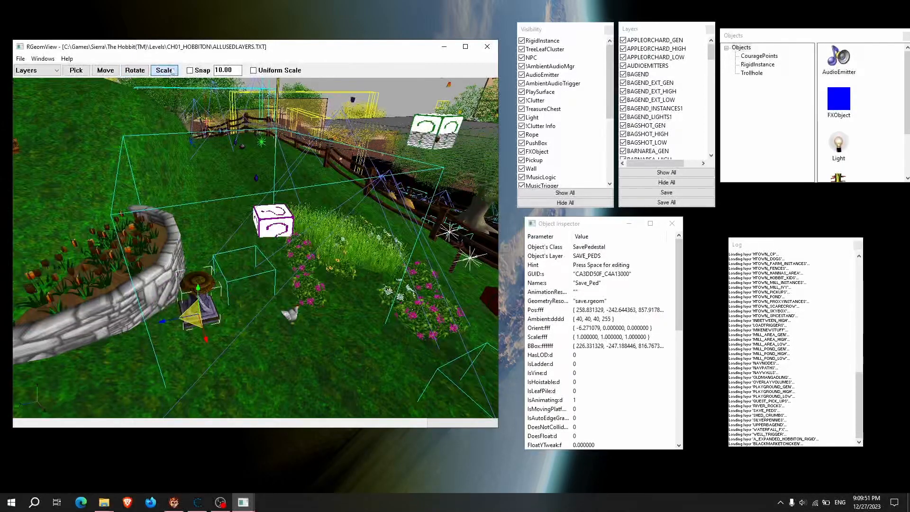
pyautogui.click(105, 71)
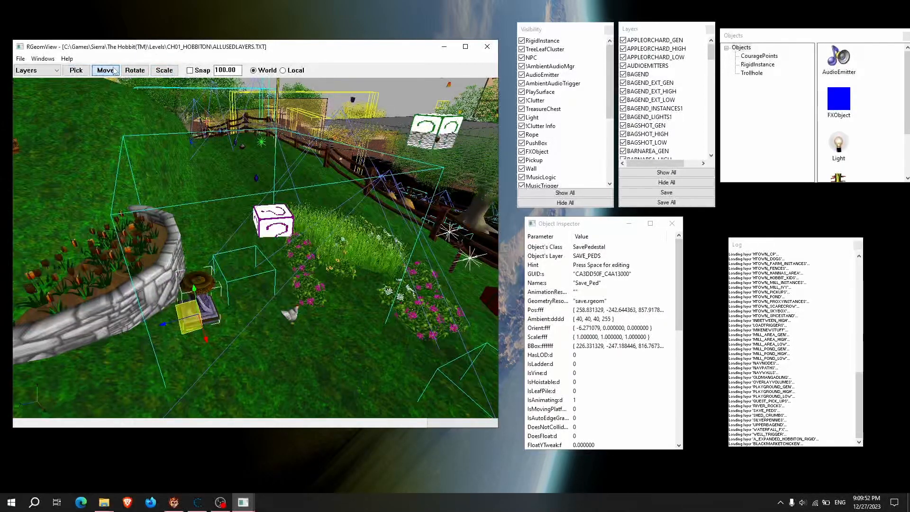
# Read the overview of keyboard and camera controls and close it
pyautogui.click(69, 59)
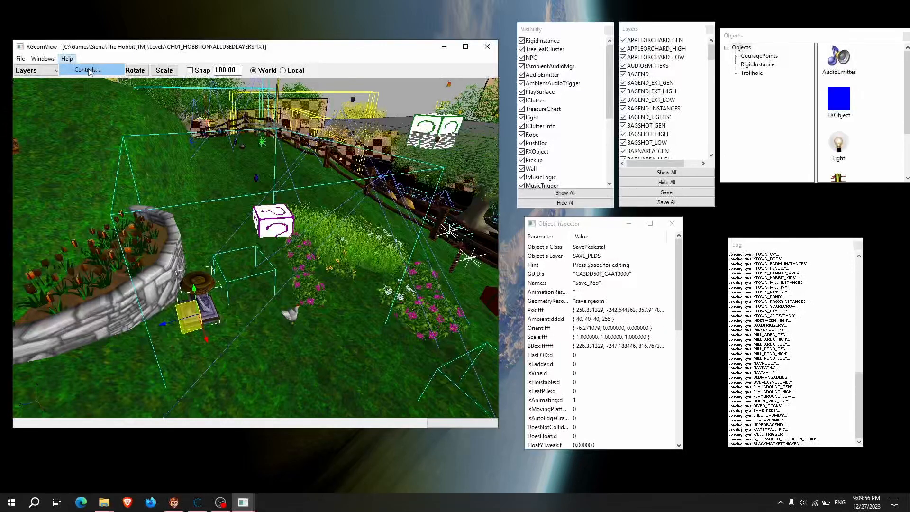
pyautogui.click(87, 70)
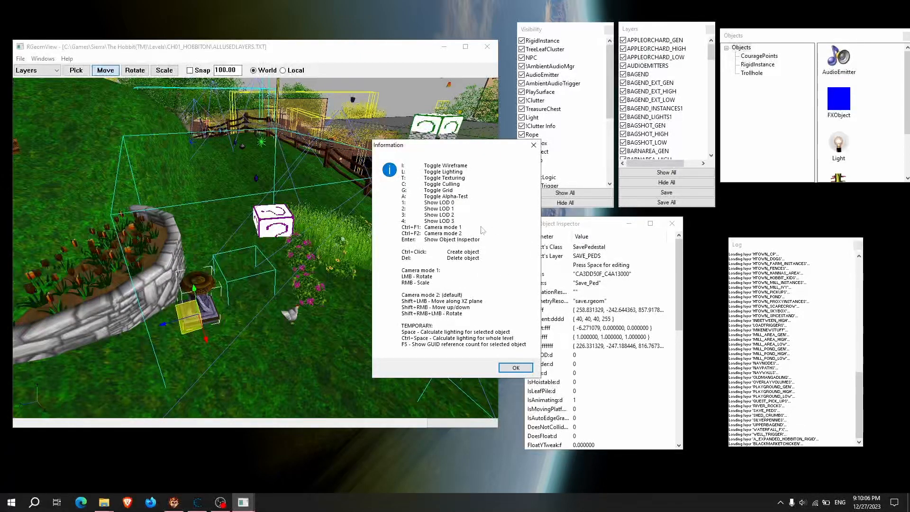
pyautogui.click(514, 369)
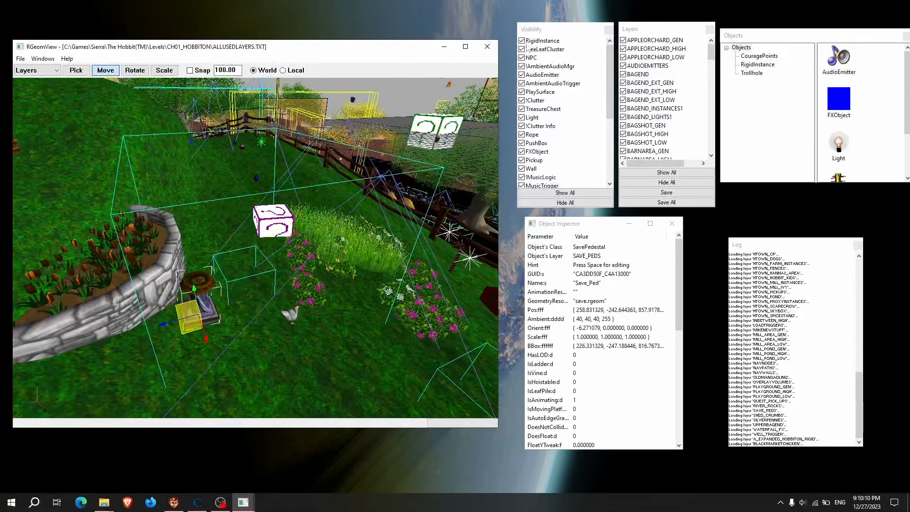
# Hide and re-show object types such as NPC, and look through the remaining types in the Visibility list
pyautogui.click(538, 30)
pyautogui.moveTo(327, 209); pyautogui.dragTo(369, 183, button='right')
pyautogui.press('s')
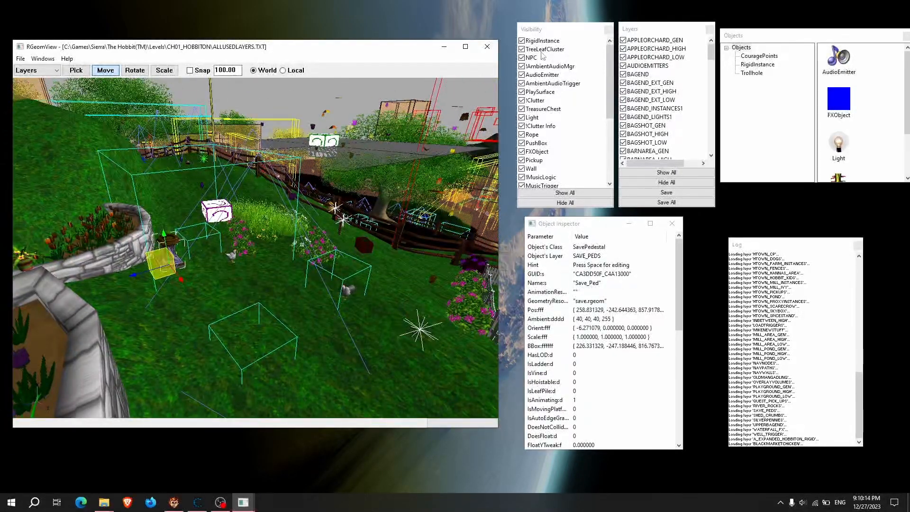
pyautogui.click(522, 59)
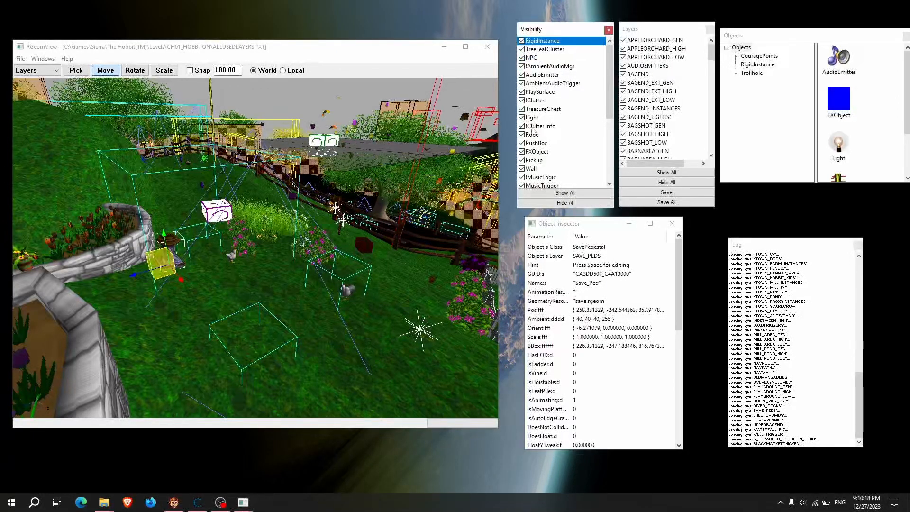
pyautogui.click(522, 135)
pyautogui.click(522, 135)
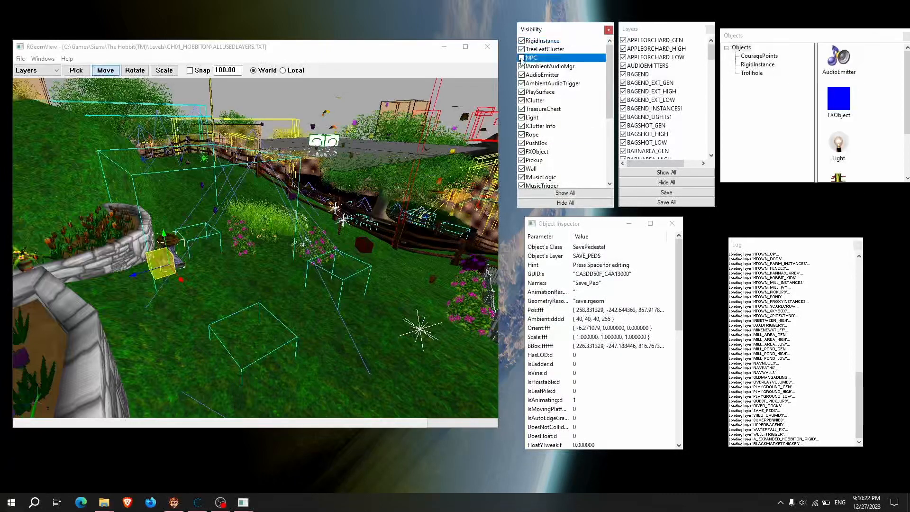
pyautogui.scroll(-2, 527, 178)
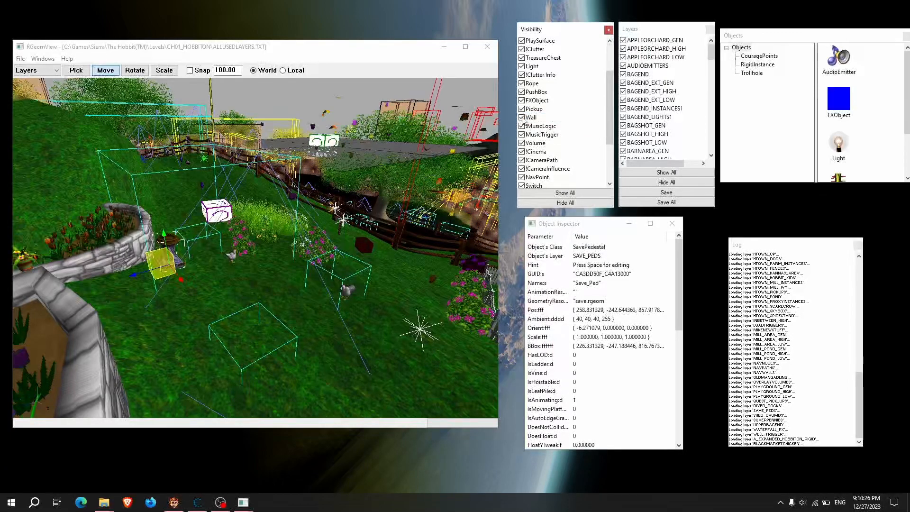
pyautogui.scroll(-3, 530, 110)
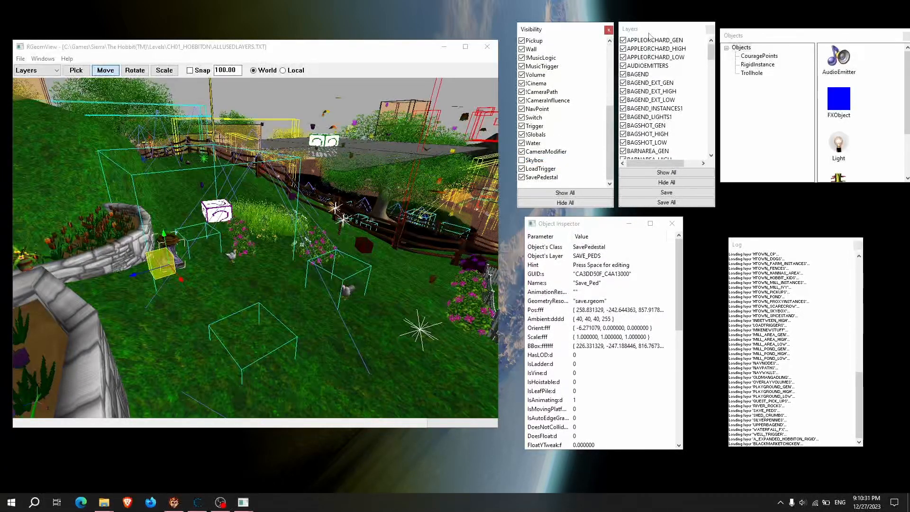
# Hide and re-show individual layers, including SILVERPENNIES and HTOWN_PROXYINSTANCES
pyautogui.moveTo(711, 53); pyautogui.dragTo(711, 146)
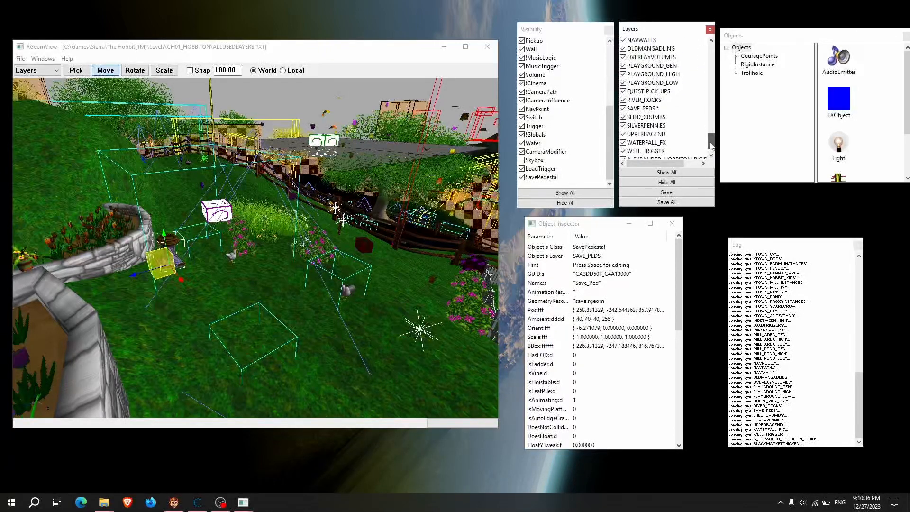
pyautogui.click(623, 110)
pyautogui.click(624, 110)
pyautogui.click(624, 110)
pyautogui.click(624, 111)
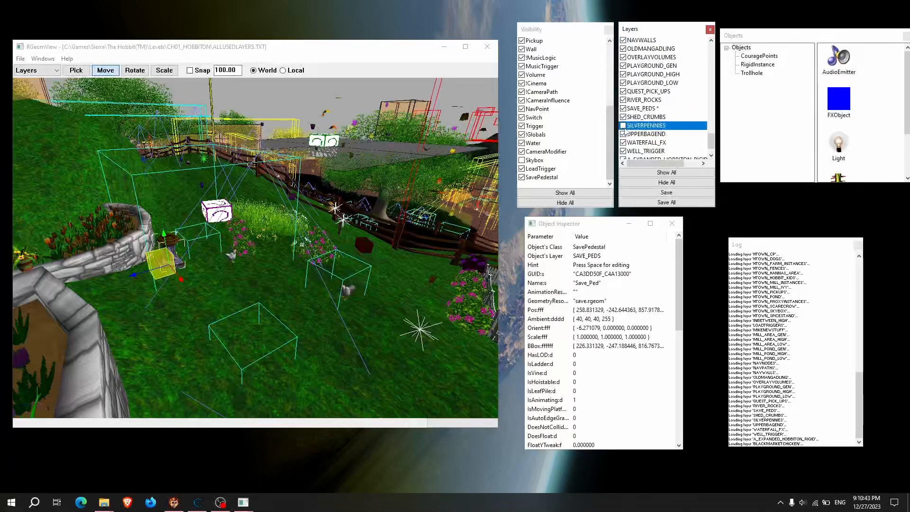
pyautogui.scroll(3, 623, 69)
pyautogui.scroll(2, 624, 68)
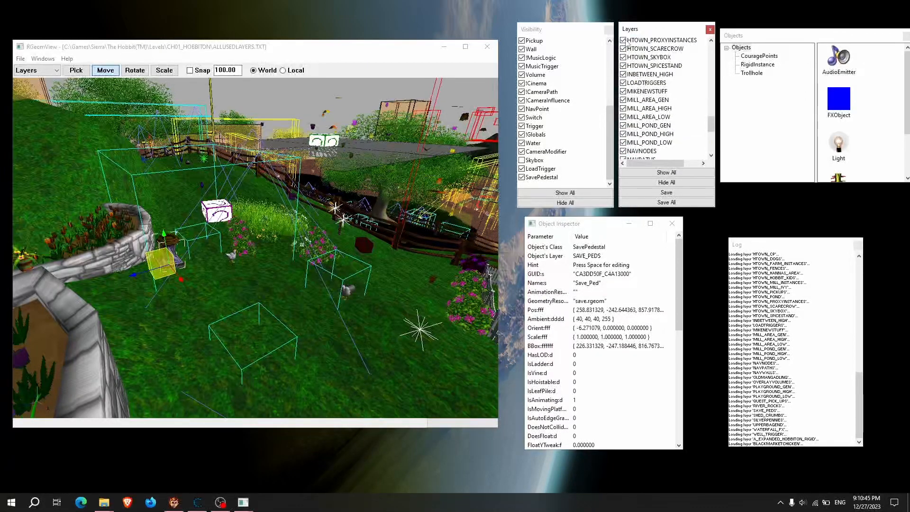
pyautogui.scroll(2, 628, 56)
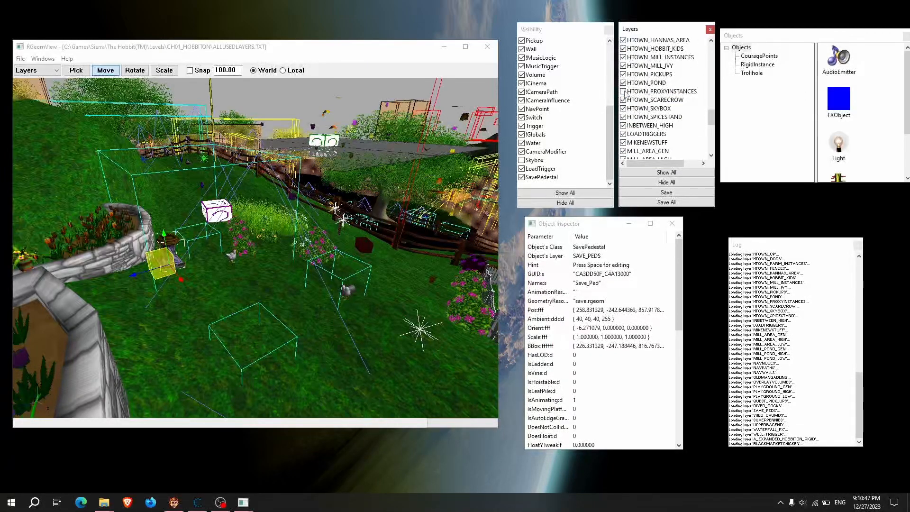
pyautogui.click(623, 91)
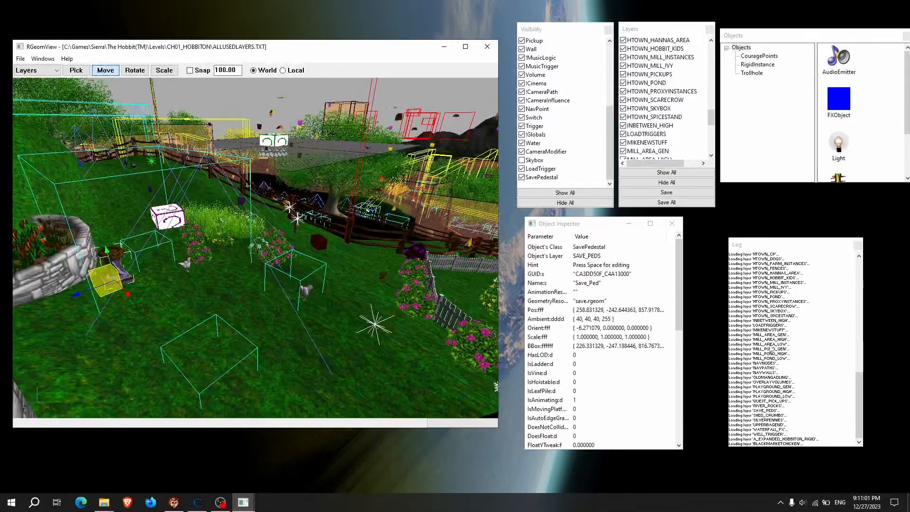
# Hide the Layers window and show it again
pyautogui.click(43, 59)
pyautogui.click(52, 80)
pyautogui.click(43, 59)
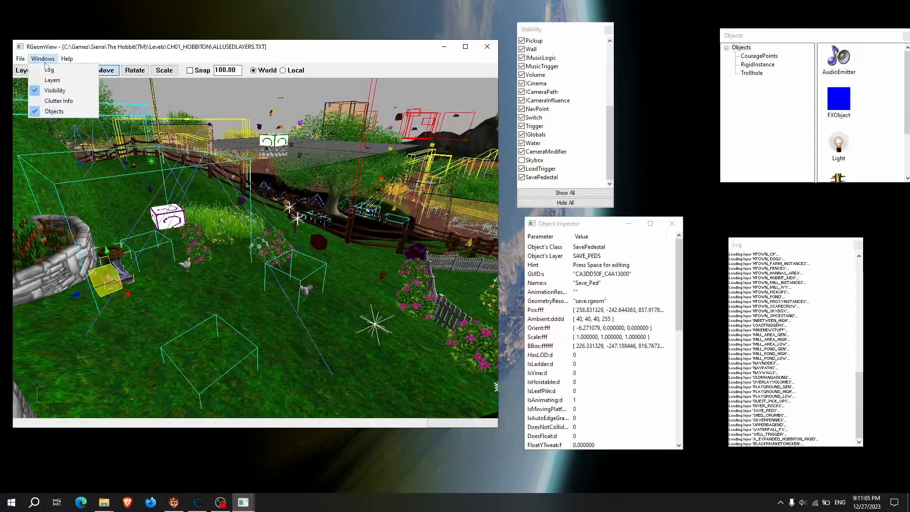
pyautogui.click(53, 79)
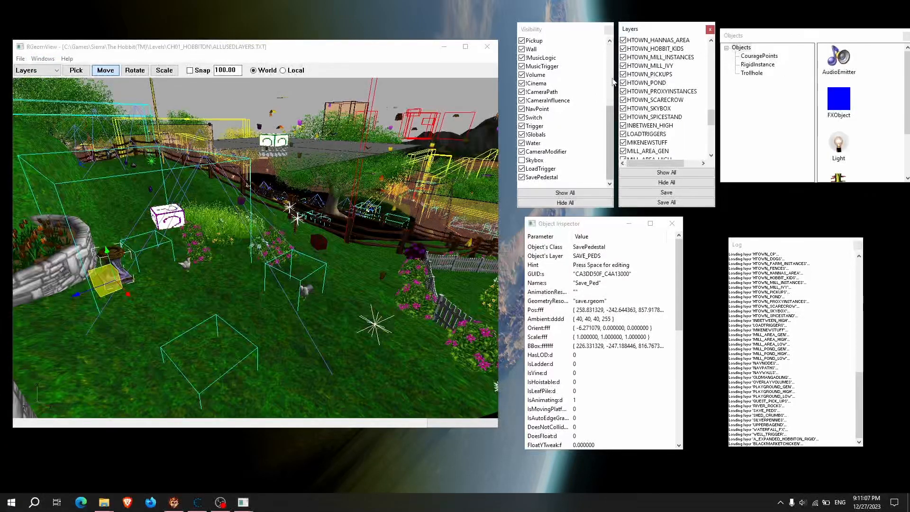
# Select the courage point pickup behind the picket fence to inspect its parameters
pyautogui.moveTo(360, 204); pyautogui.dragTo(407, 215, button='right')
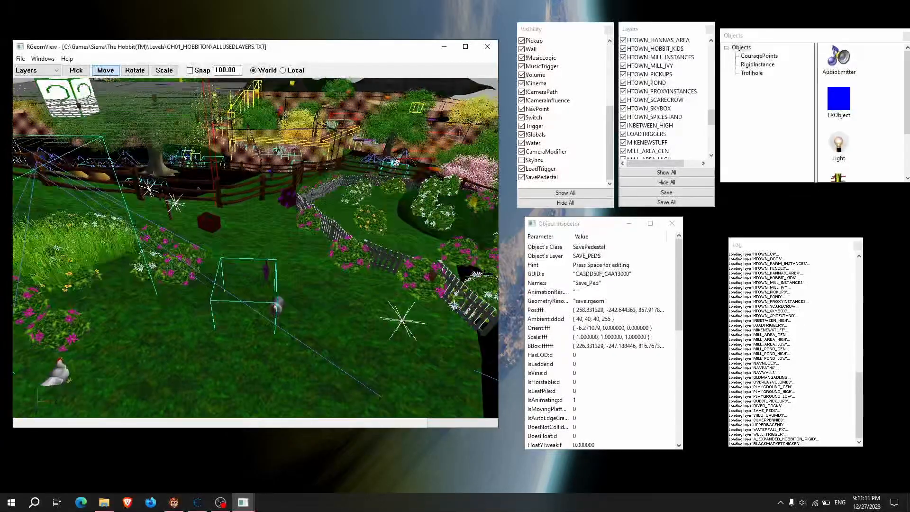
pyautogui.press('d')
pyautogui.click(285, 230)
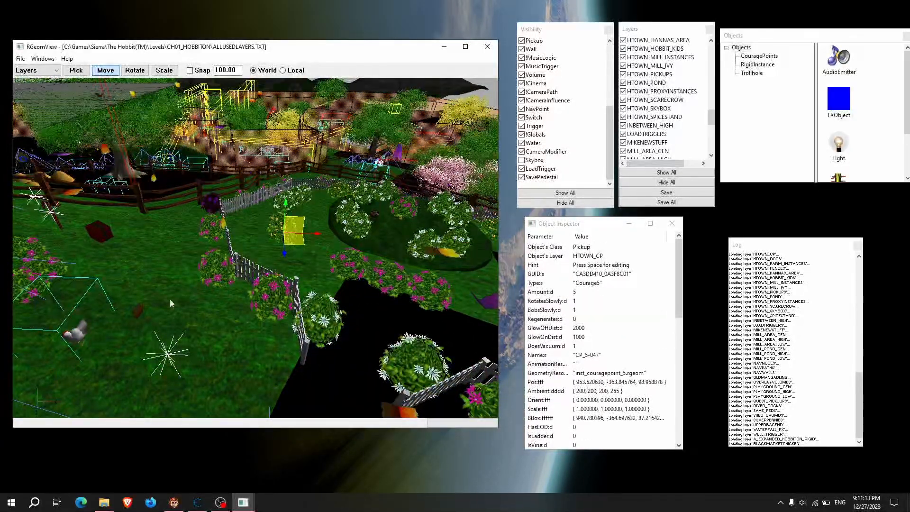
# Select the chicken on the lawn, shift the Object Inspector slightly, and look through the chicken's parameters
pyautogui.click(76, 333)
pyautogui.press('a')
pyautogui.moveTo(575, 219); pyautogui.dragTo(579, 227)
pyautogui.press('s')
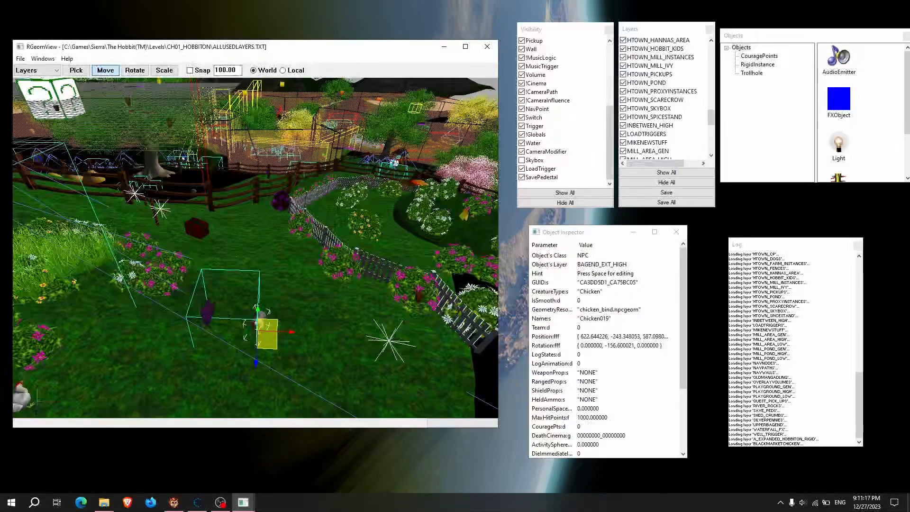
pyautogui.scroll(-3, 601, 285)
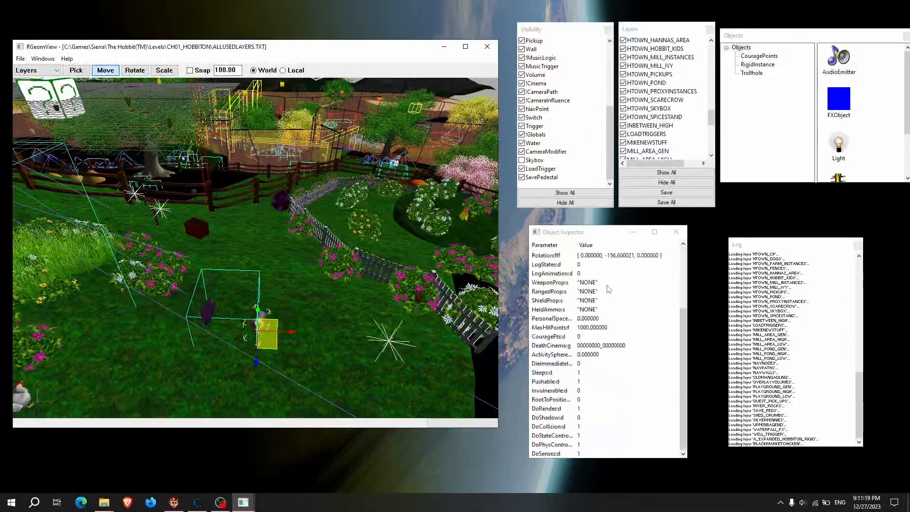
pyautogui.scroll(3, 603, 273)
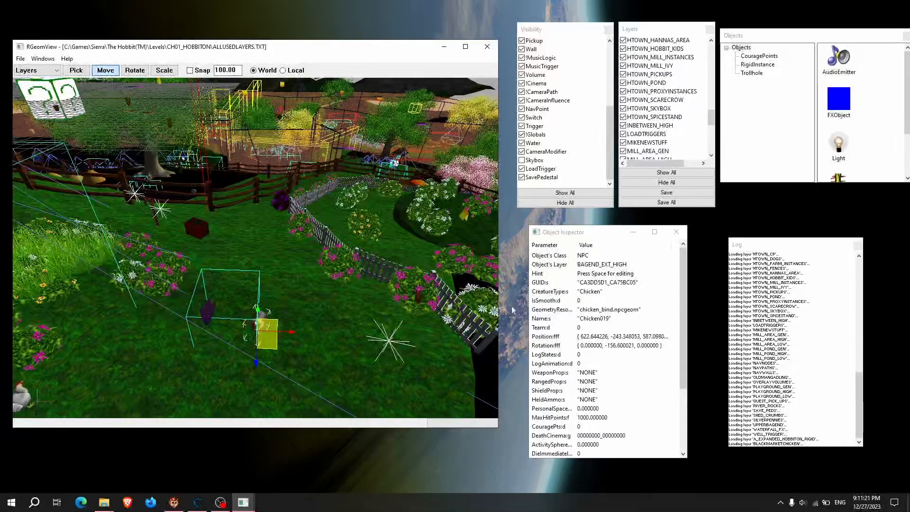
# Inspect the overlay volume around the save pedestal and reselect the pedestal itself
pyautogui.press('a')
pyautogui.press('s')
pyautogui.click(299, 335)
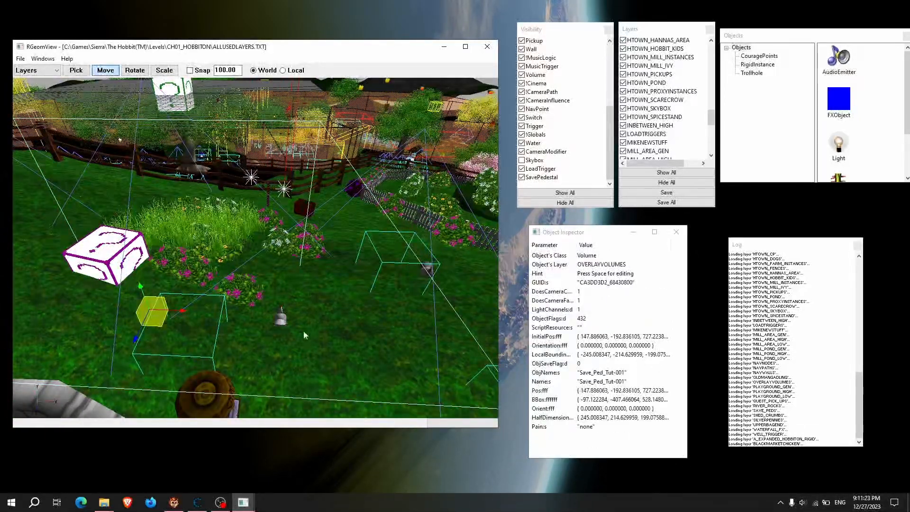
pyautogui.press('a')
pyautogui.press('s')
pyautogui.click(288, 268)
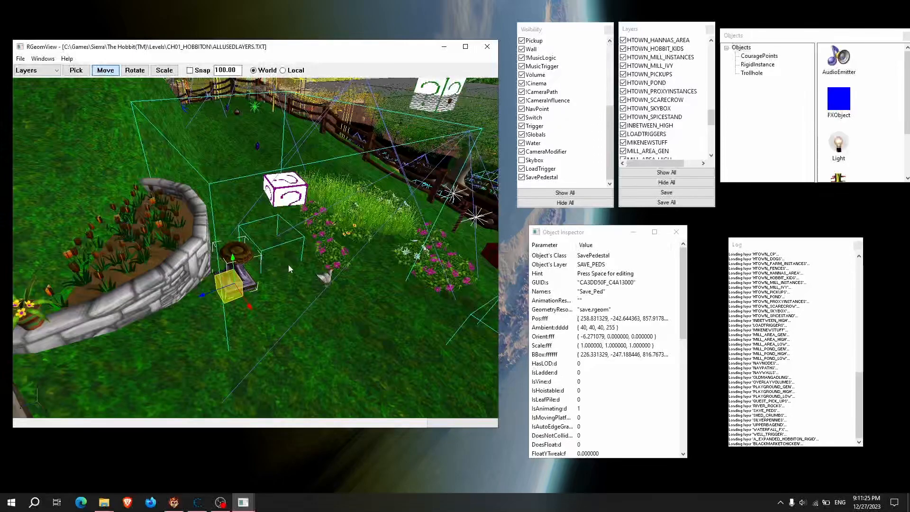
# Look through the save pedestal's full parameter list in the Object Inspector
pyautogui.press('a')
pyautogui.scroll(-1, 602, 313)
pyautogui.click(602, 327)
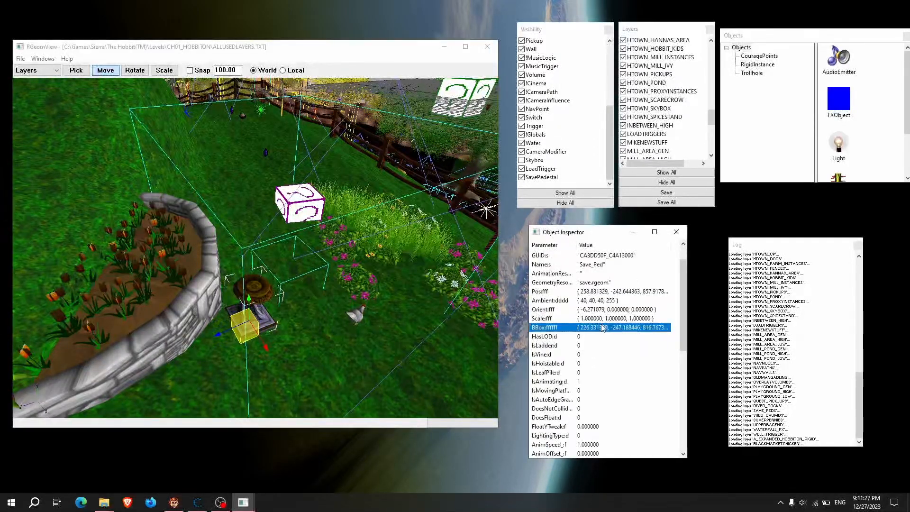
pyautogui.scroll(-8, 605, 303)
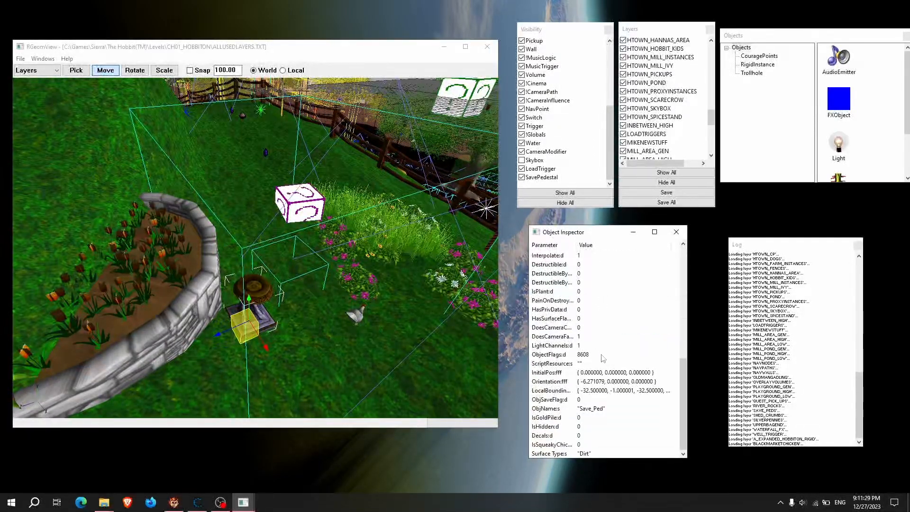
pyautogui.scroll(9, 604, 359)
# Set the middle value of the save pedestal's Scale parameter to 2 to stretch it vertically
pyautogui.click(602, 318)
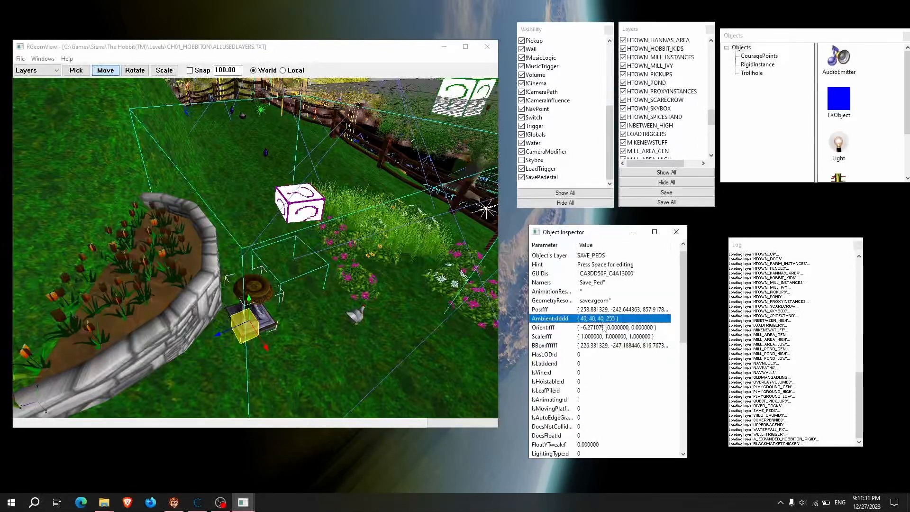
pyautogui.click(599, 337)
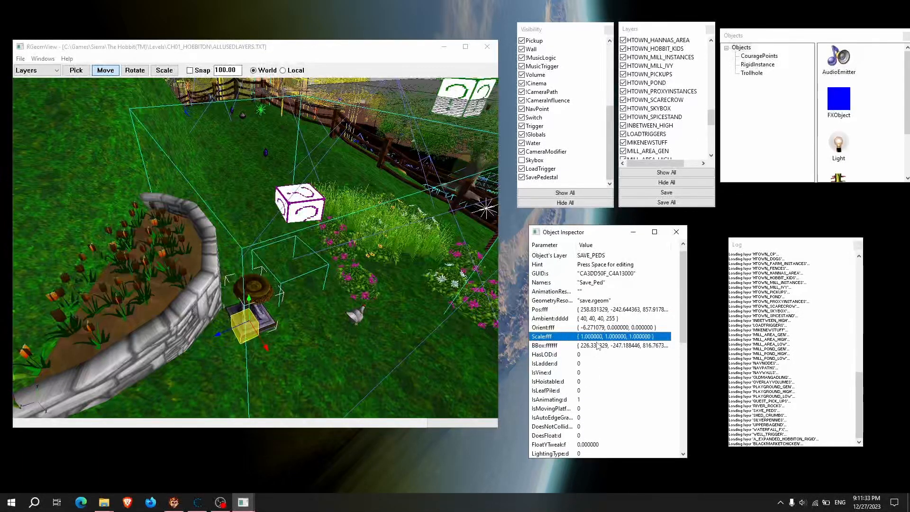
pyautogui.press('space')
pyautogui.click(599, 336)
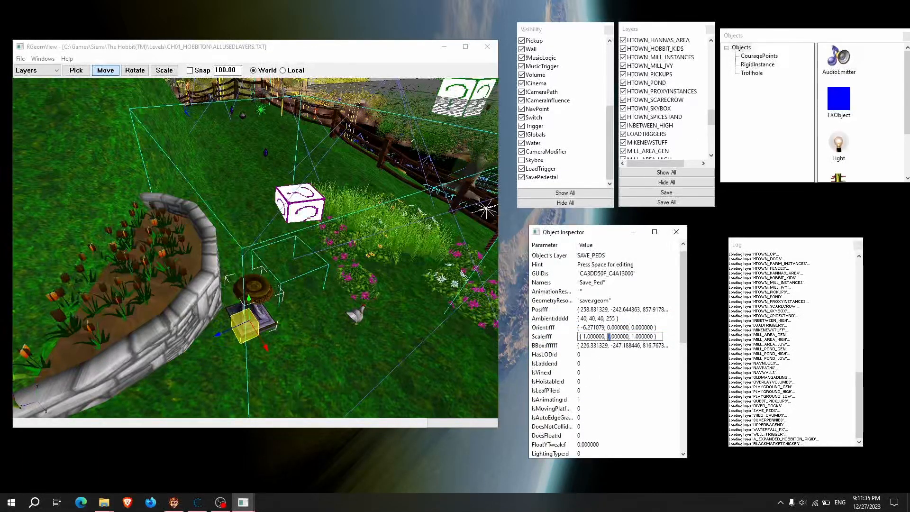
pyautogui.write('2')
pyautogui.press('Return')
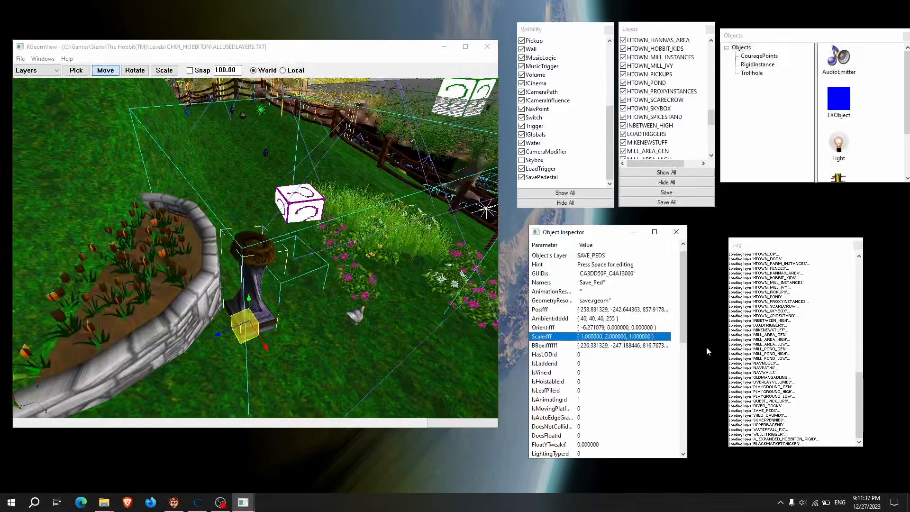
# Return the save pedestal's vertical scale value to 1
pyautogui.press('space')
pyautogui.click(610, 336)
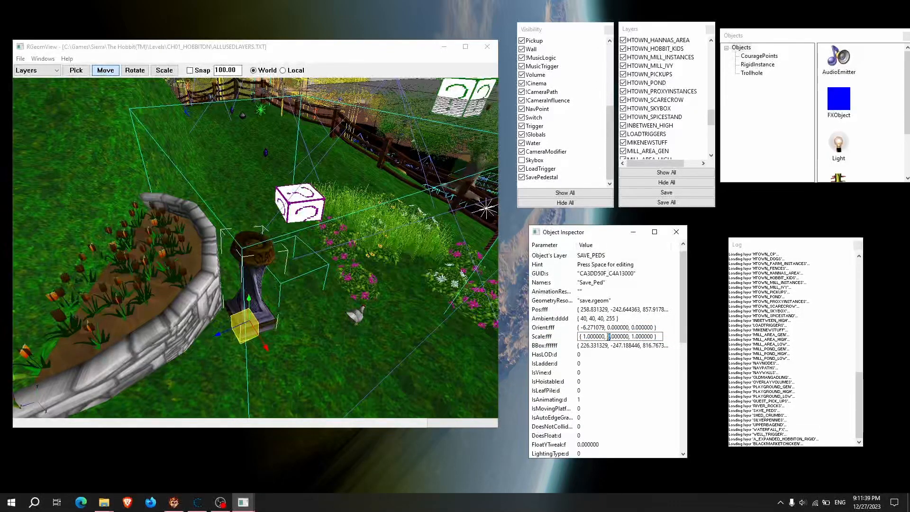
pyautogui.write('1')
pyautogui.press('Return')
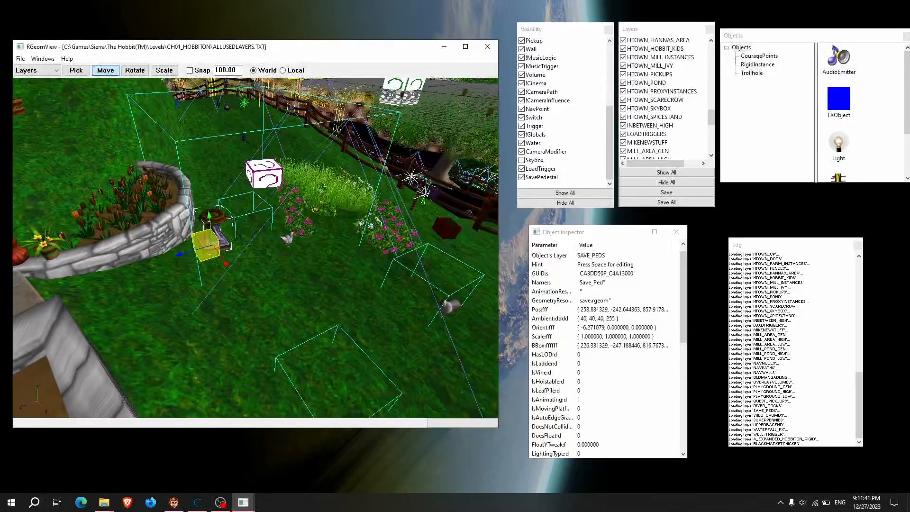
# Select the chicken near the save pedestal, view it up close and look through its NPC parameters
pyautogui.moveTo(683, 271)
pyautogui.mouseDown()
pyautogui.moveTo(686, 334)
pyautogui.moveTo(685, 271)
pyautogui.mouseUp()
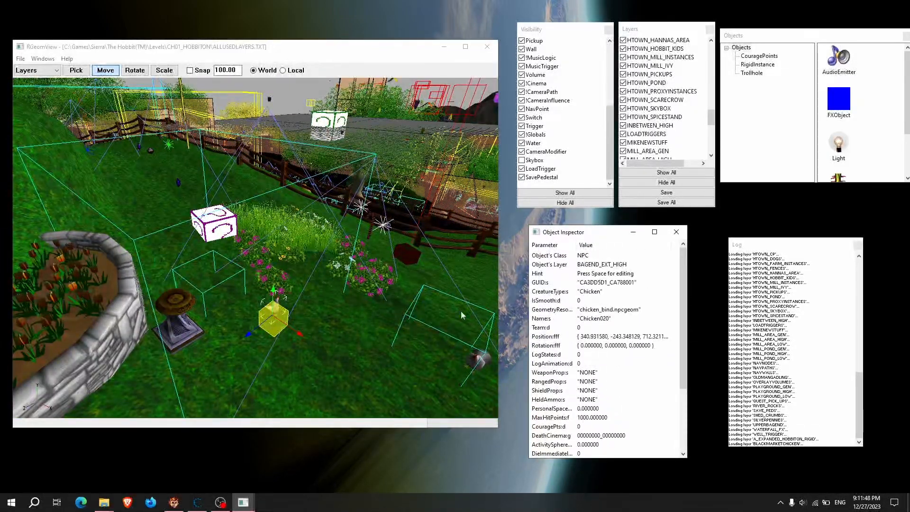
pyautogui.press('w')
pyautogui.moveTo(351, 310); pyautogui.dragTo(352, 310, button='right')
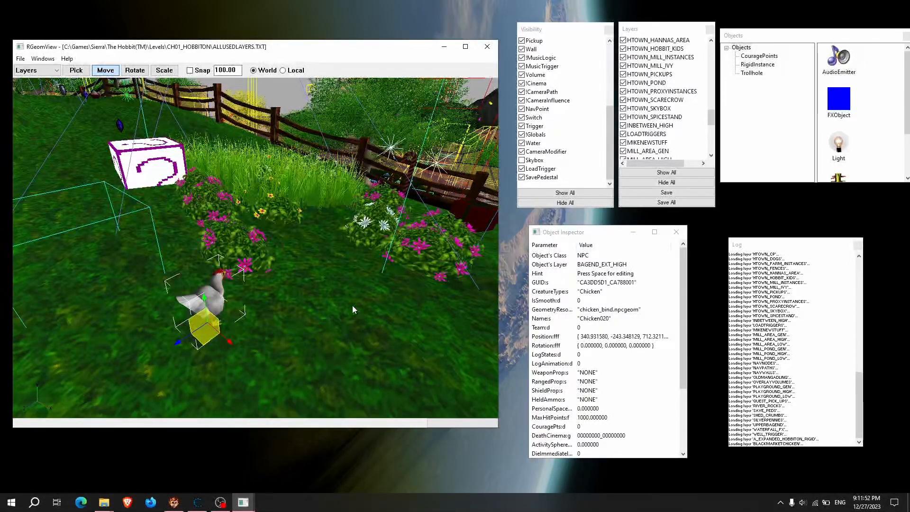
pyautogui.moveTo(683, 315); pyautogui.dragTo(686, 273)
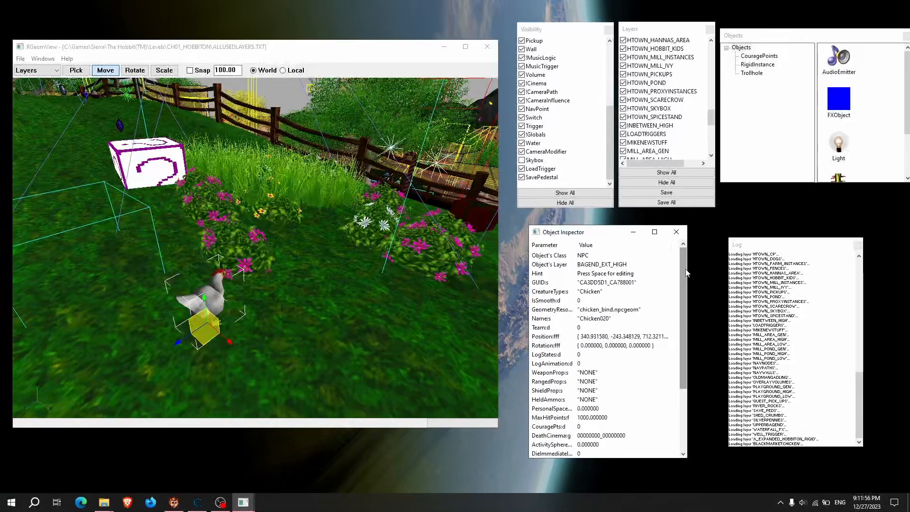
# Browse the CouragePoints, RigidInstance and Trollhole categories of the object library and return to its root list
pyautogui.press('s')
pyautogui.moveTo(266, 252); pyautogui.dragTo(401, 244, button='right')
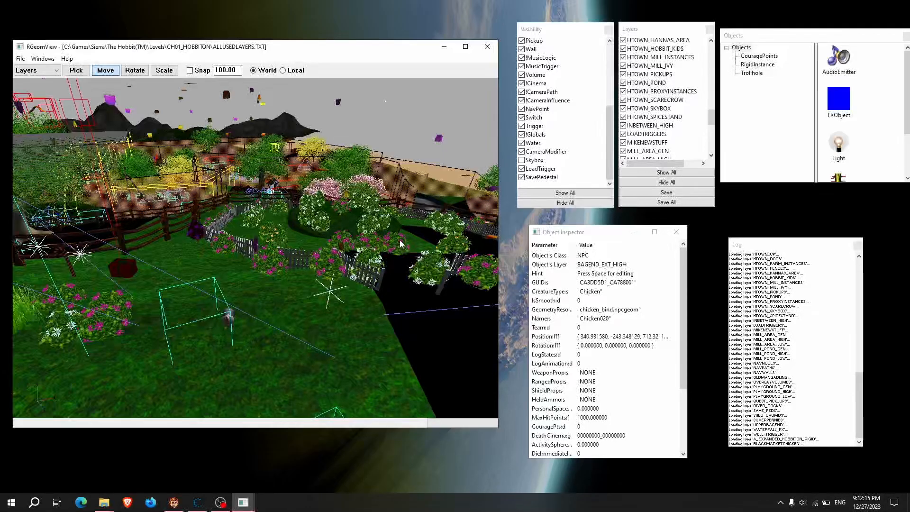
pyautogui.moveTo(396, 233); pyautogui.dragTo(481, 247, button='right')
pyautogui.moveTo(858, 166); pyautogui.dragTo(813, 122, button='right')
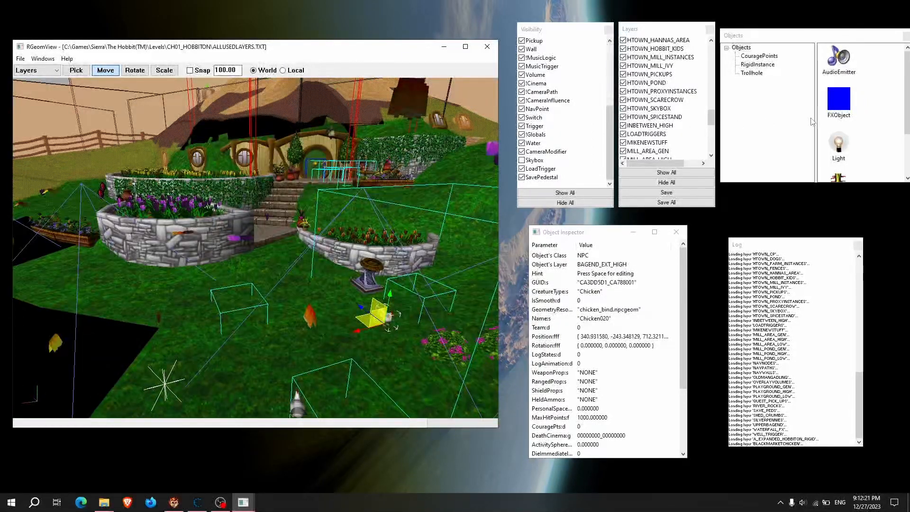
pyautogui.click(743, 37)
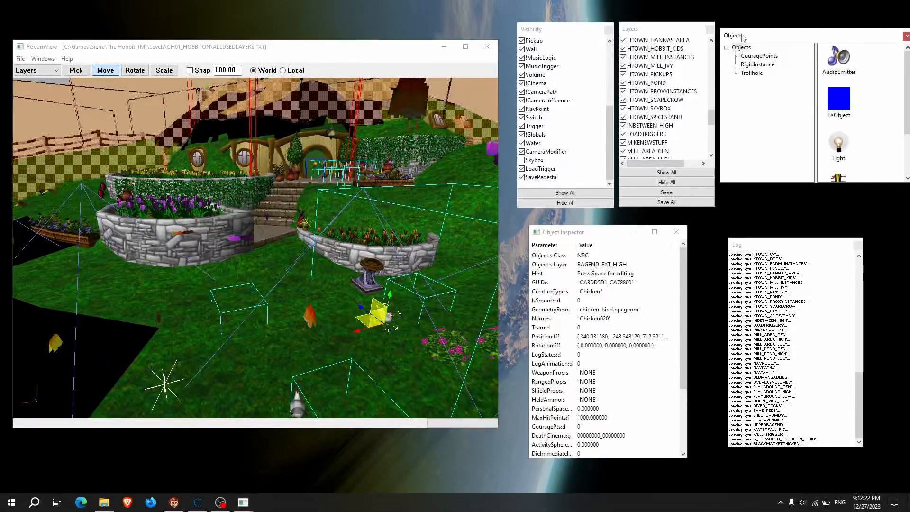
pyautogui.click(759, 56)
pyautogui.click(758, 65)
pyautogui.click(754, 73)
pyautogui.click(762, 56)
pyautogui.click(744, 47)
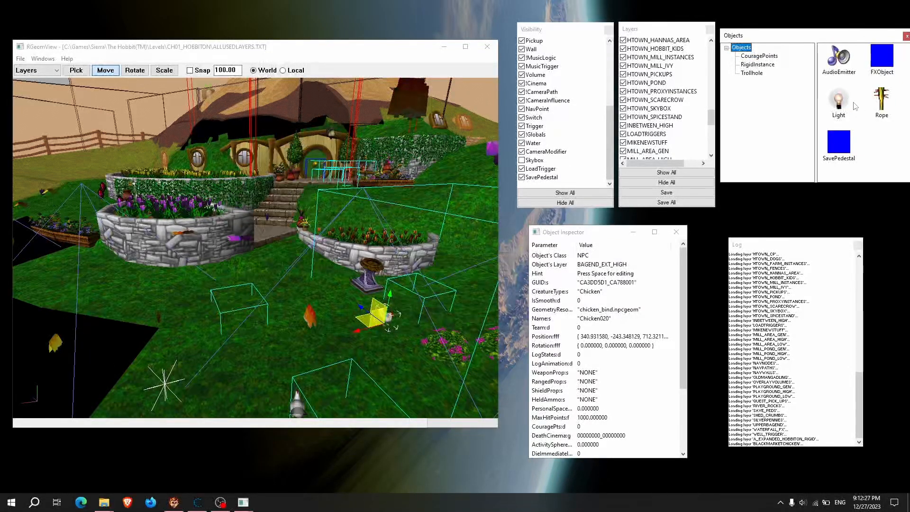
# Place a Rope on the SAVE_PEDS layer in front of the large stone planter and raise it high above the lawn
pyautogui.click(881, 102)
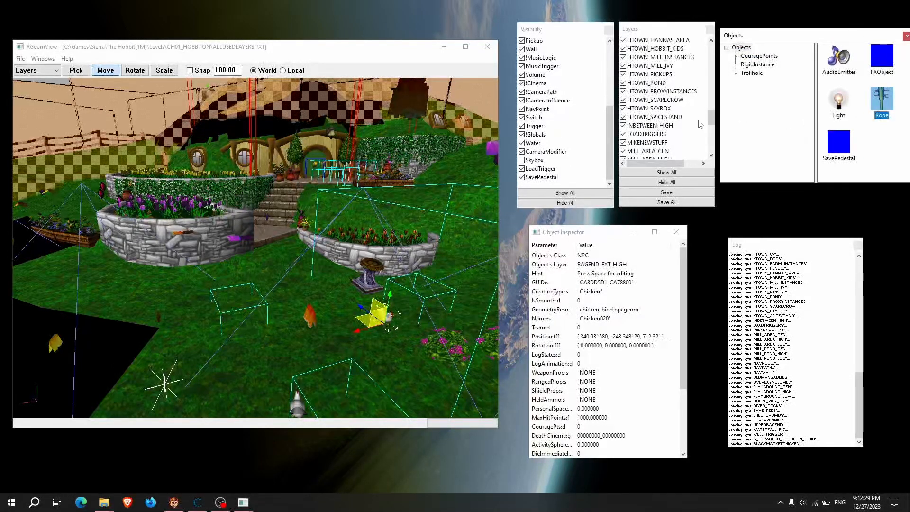
pyautogui.moveTo(711, 117); pyautogui.dragTo(712, 148)
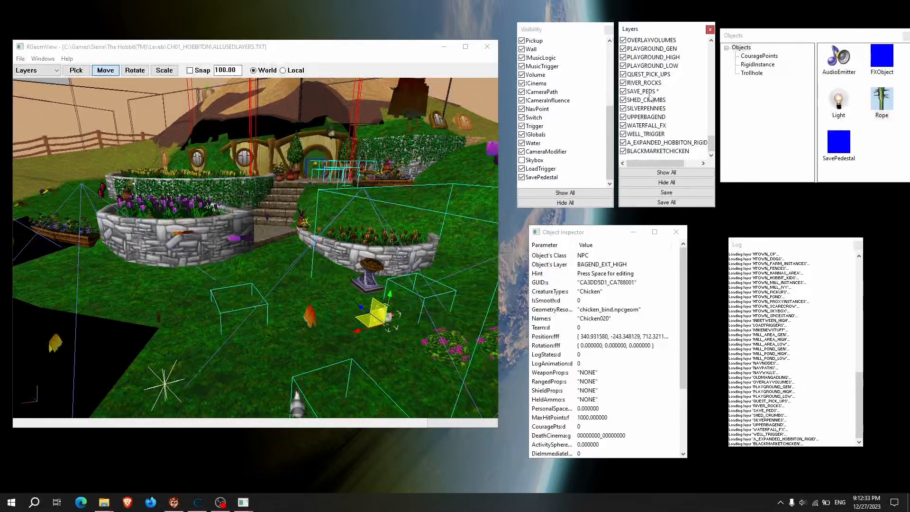
pyautogui.click(650, 92)
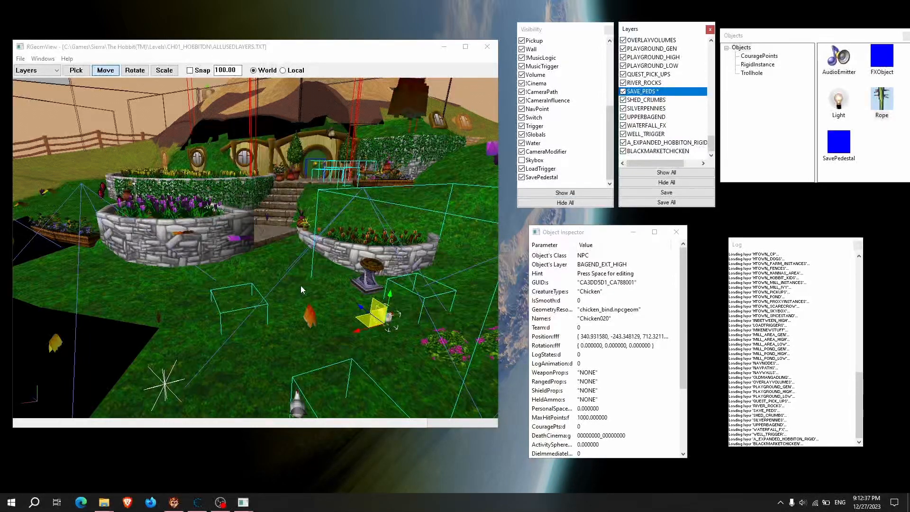
pyautogui.click(184, 296)
pyautogui.moveTo(181, 276); pyautogui.dragTo(168, 137)
# Place a second rope on the lawn near the smaller stone planter and raise it to a similar height
pyautogui.moveTo(172, 293); pyautogui.dragTo(210, 292, button='right')
pyautogui.click(202, 305)
pyautogui.moveTo(199, 272); pyautogui.dragTo(193, 117)
pyautogui.press('a')
pyautogui.moveTo(193, 117); pyautogui.dragTo(158, 117, button='right')
# Place two PotWithFlower objects from the RigidInstance category on the lawn, one beside each stone planter
pyautogui.click(758, 64)
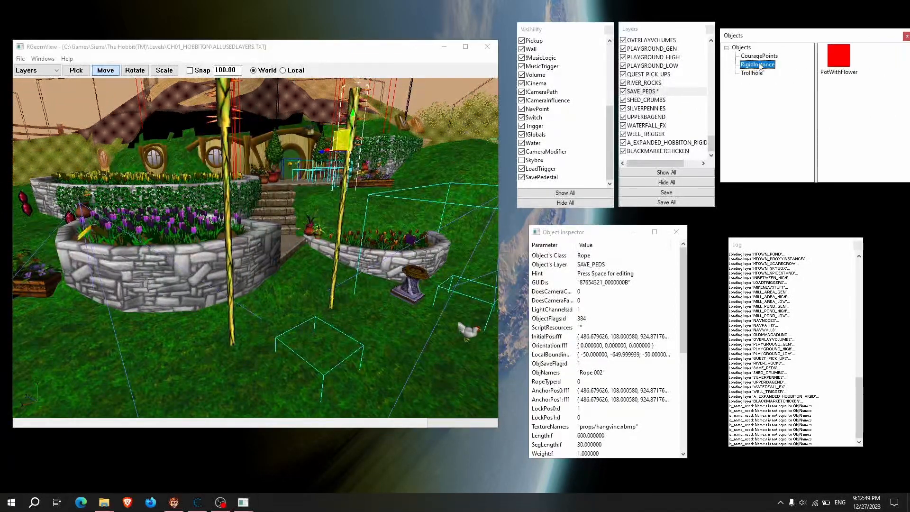
pyautogui.click(839, 56)
pyautogui.click(303, 300)
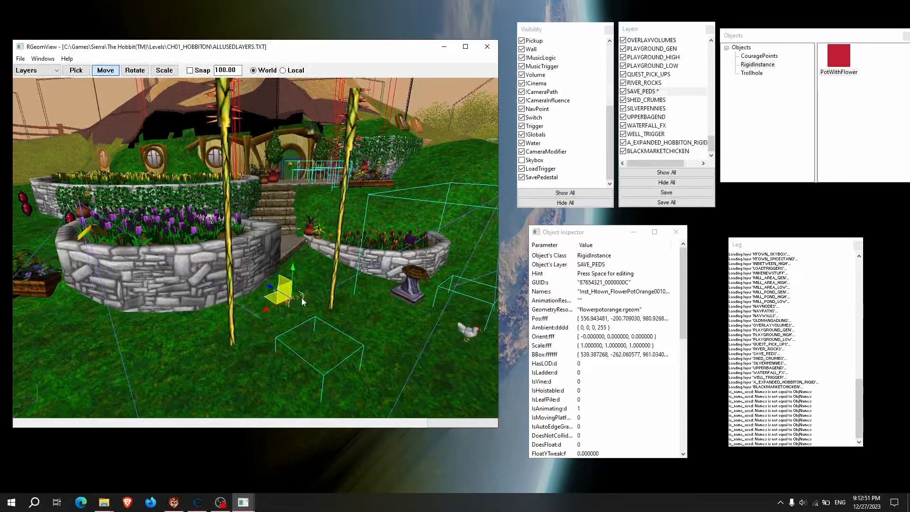
pyautogui.press('w')
pyautogui.moveTo(324, 296)
pyautogui.mouseDown(button='right')
pyautogui.moveTo(329, 311)
pyautogui.moveTo(315, 304)
pyautogui.mouseUp(button='right')
pyautogui.press('s')
pyautogui.click(310, 303)
# Place six Courage50 pickups from the CouragePoints category around the ropes and flower pots on the lawn
pyautogui.click(756, 56)
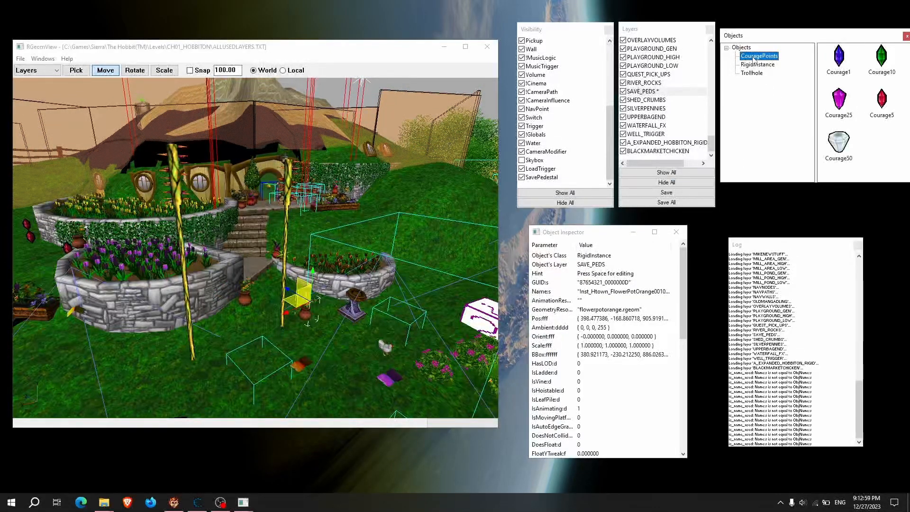
pyautogui.click(838, 143)
pyautogui.click(266, 312)
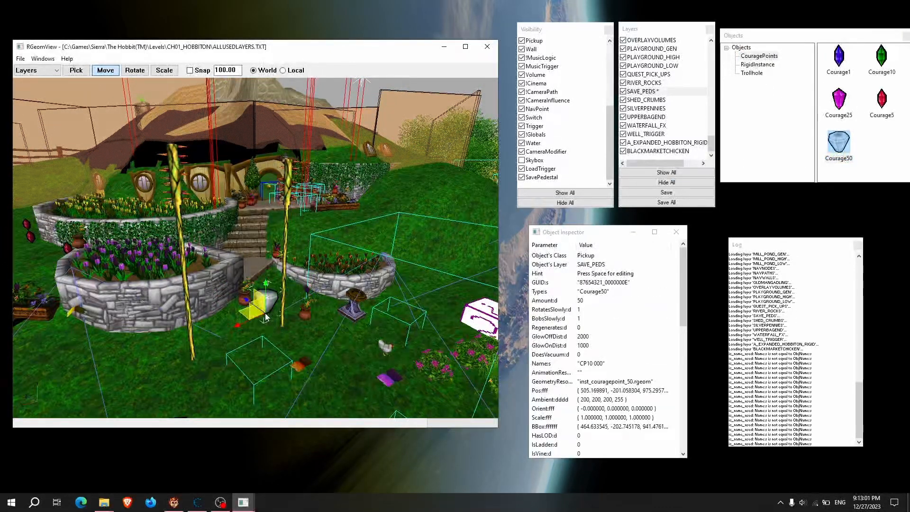
pyautogui.click(220, 337)
pyautogui.click(174, 346)
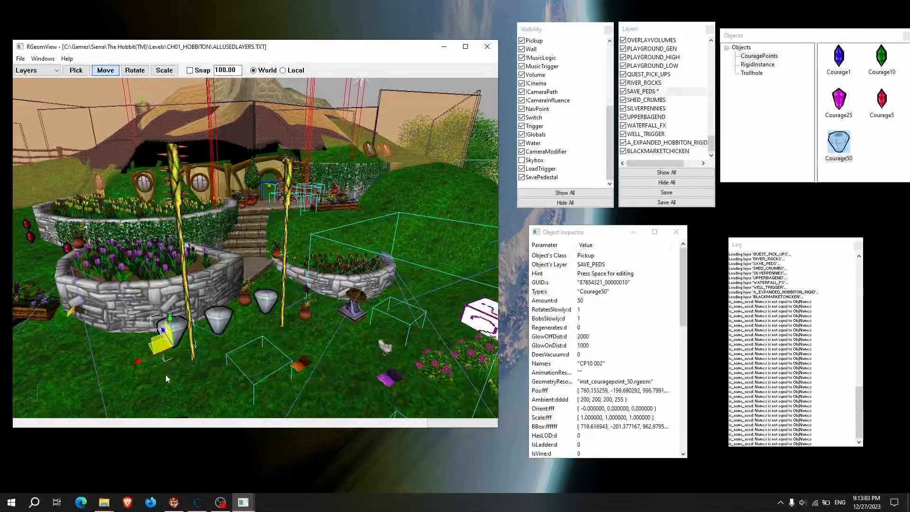
pyautogui.click(164, 372)
pyautogui.click(259, 353)
pyautogui.click(311, 345)
# Select the new flower pot beside the large stone planter and inspect it up close
pyautogui.moveTo(360, 343); pyautogui.dragTo(346, 335, button='right')
pyautogui.press('w')
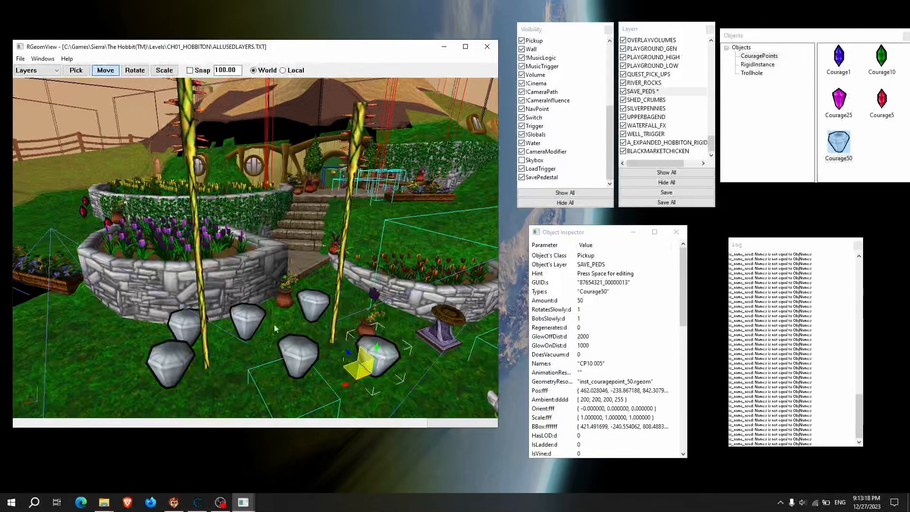
pyautogui.moveTo(285, 315); pyautogui.dragTo(301, 317, button='right')
pyautogui.press('w')
pyautogui.click(236, 311)
pyautogui.press('w')
pyautogui.moveTo(236, 310)
pyautogui.mouseDown(button='right')
pyautogui.moveTo(241, 322)
pyautogui.moveTo(229, 327)
pyautogui.mouseUp(button='right')
pyautogui.press('w')
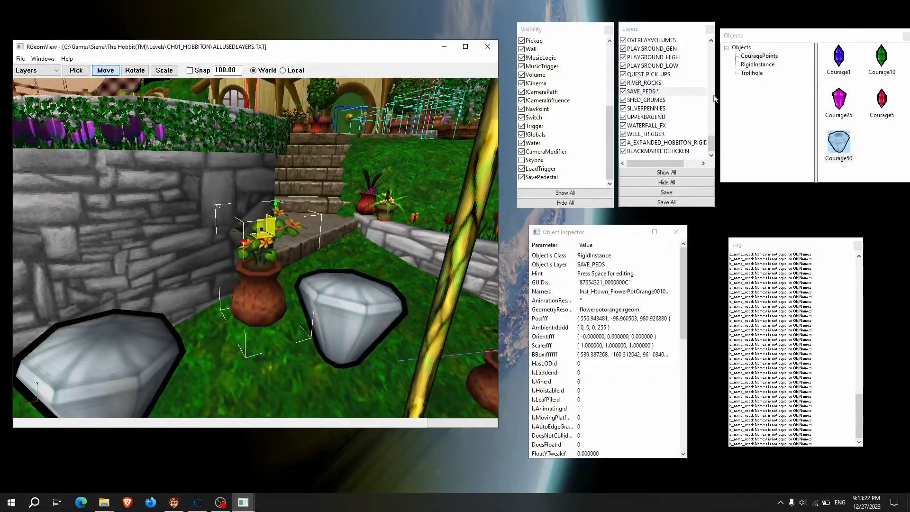
# Switch to File Explorer and open PotWithFlower.txt from the level viewer's Objects > RigidInstance folder in Notepad
pyautogui.click(105, 505)
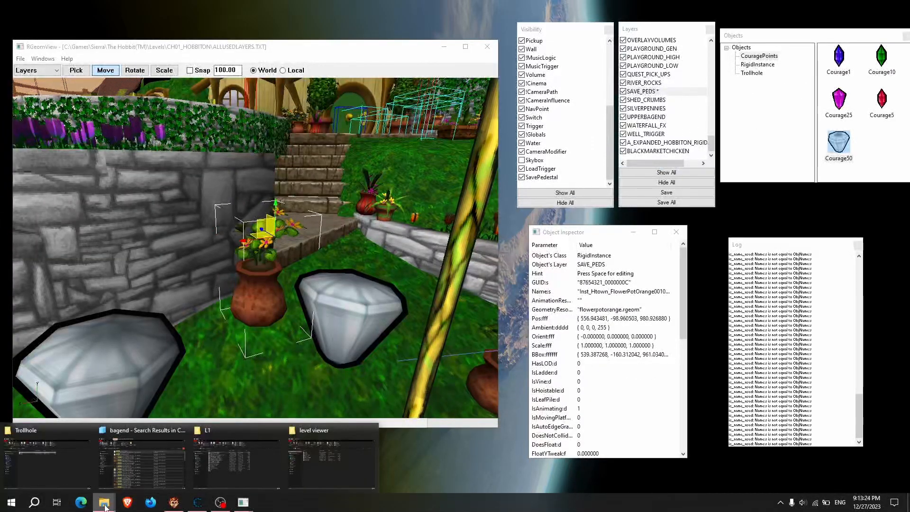
pyautogui.click(78, 463)
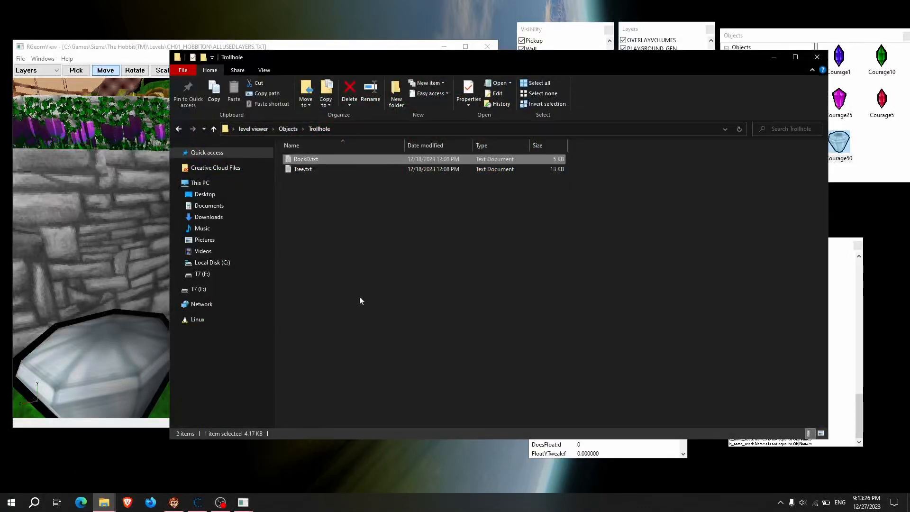
pyautogui.click(253, 129)
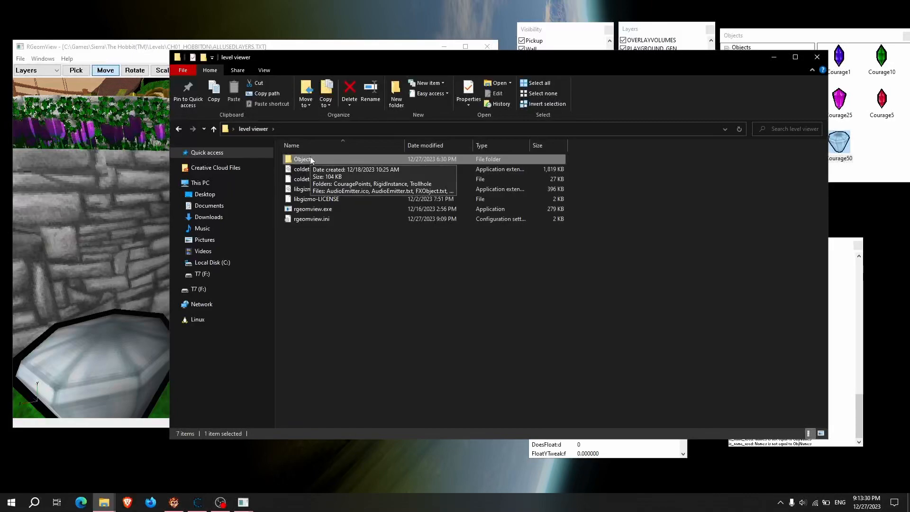
pyautogui.doubleClick(314, 160)
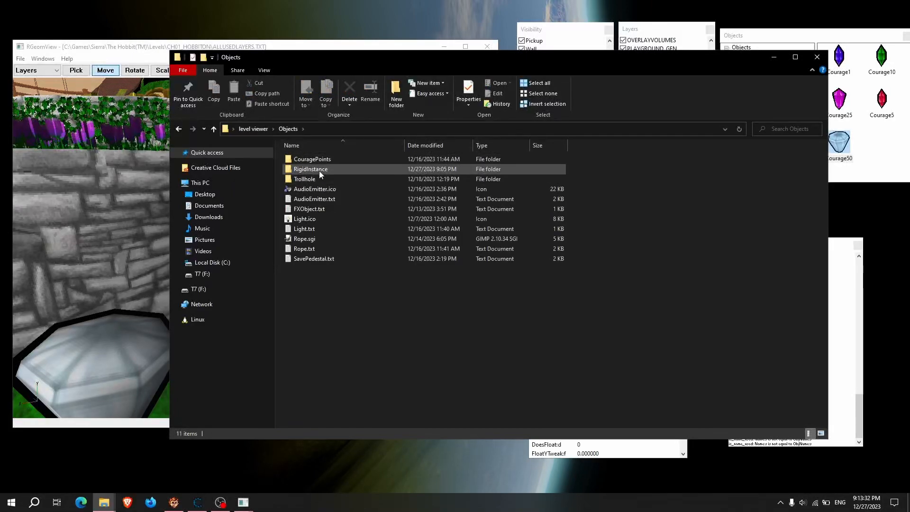
pyautogui.click(319, 170)
pyautogui.moveTo(346, 62); pyautogui.dragTo(272, 64)
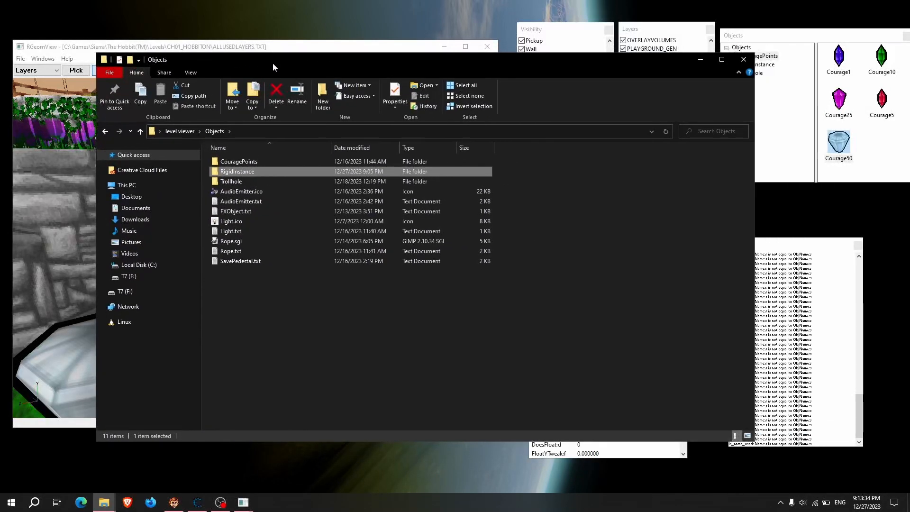
pyautogui.doubleClick(246, 173)
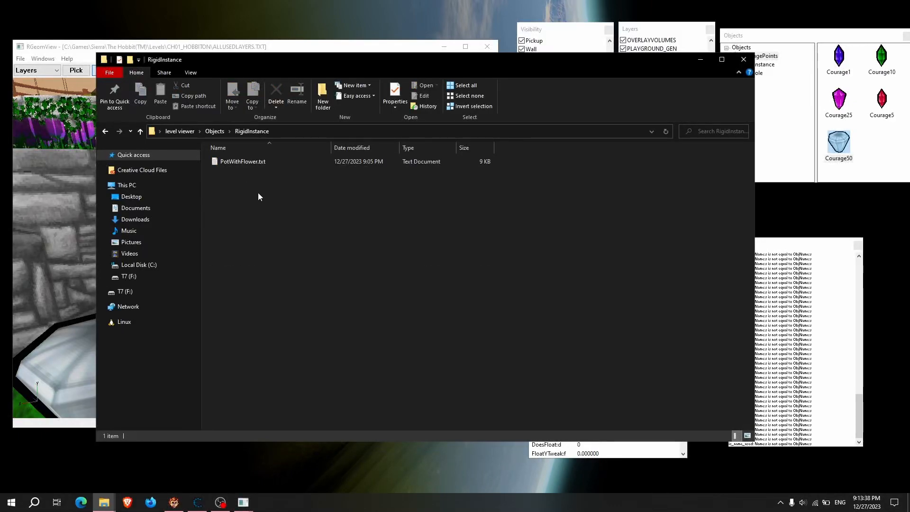
pyautogui.doubleClick(269, 162)
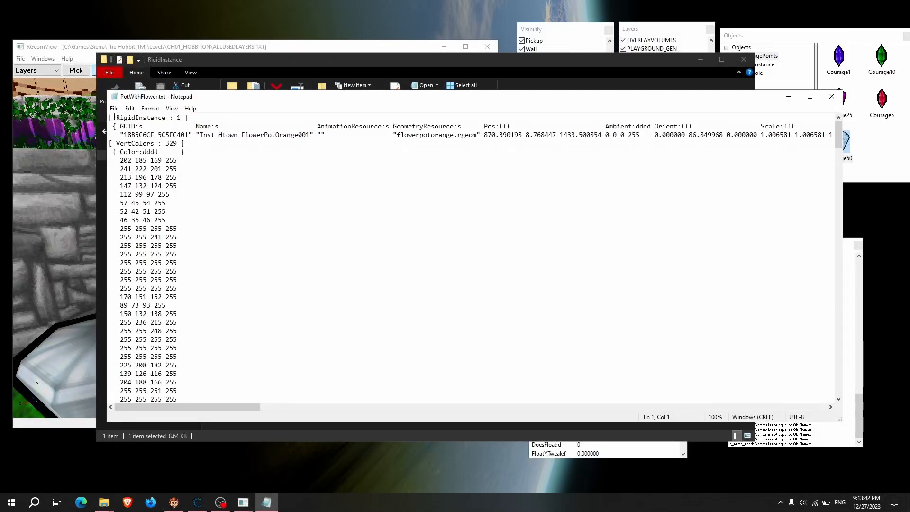
# Examine the RigidInstance definition and vertex colour list in PotWithFlower.txt, and close the file
pyautogui.moveTo(109, 119); pyautogui.dragTo(171, 272)
pyautogui.click(236, 182)
pyautogui.scroll(-9, 139, 148)
pyautogui.scroll(9, 140, 148)
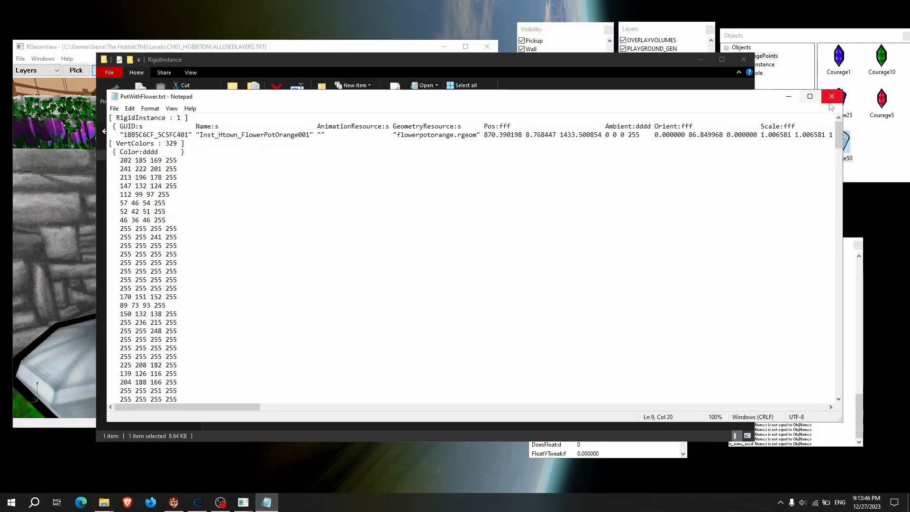
pyautogui.click(832, 97)
pyautogui.click(277, 222)
pyautogui.rightClick(269, 194)
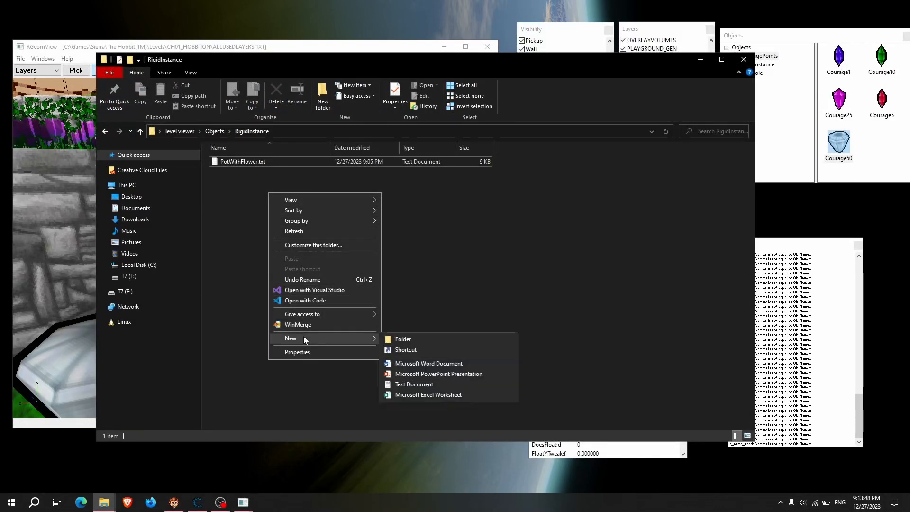
pyautogui.click(205, 323)
# Open BAGEND_EXT_HIGH.EXPORT.TXT from the export tools' L1 folder in Notepad
pyautogui.click(104, 502)
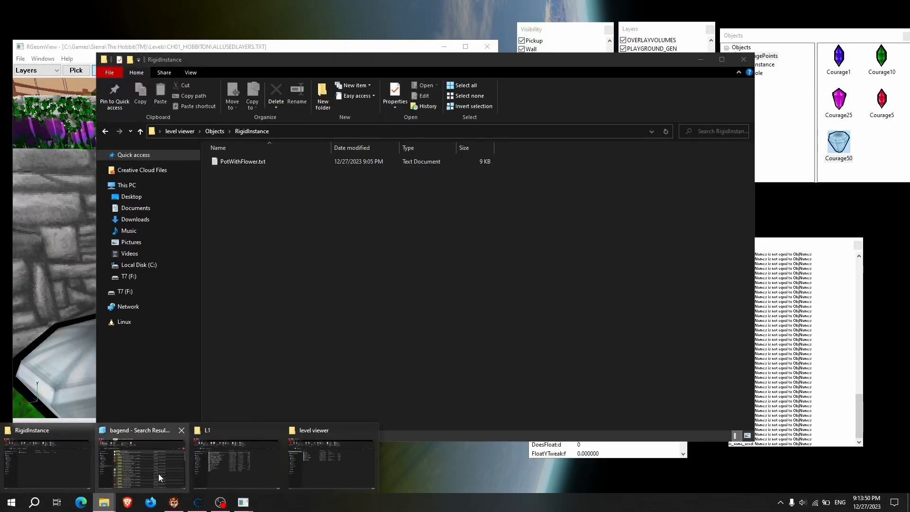
pyautogui.click(229, 446)
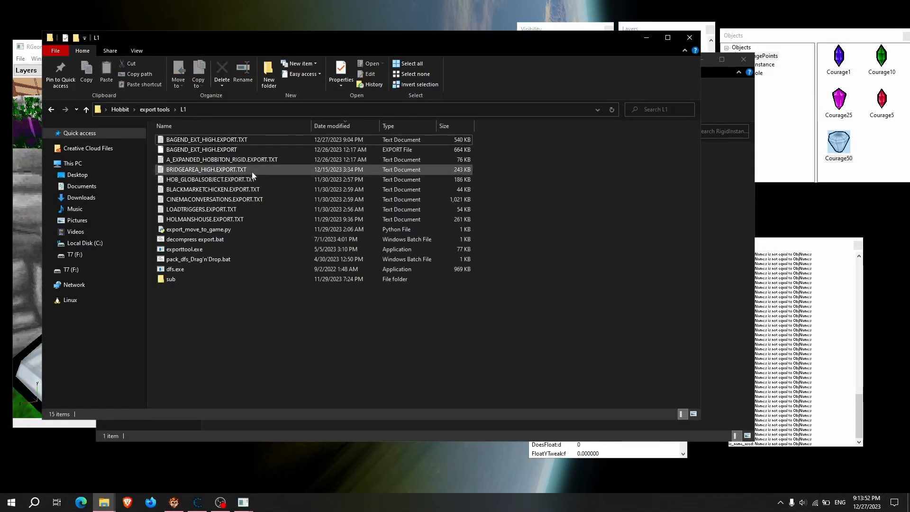
pyautogui.doubleClick(220, 138)
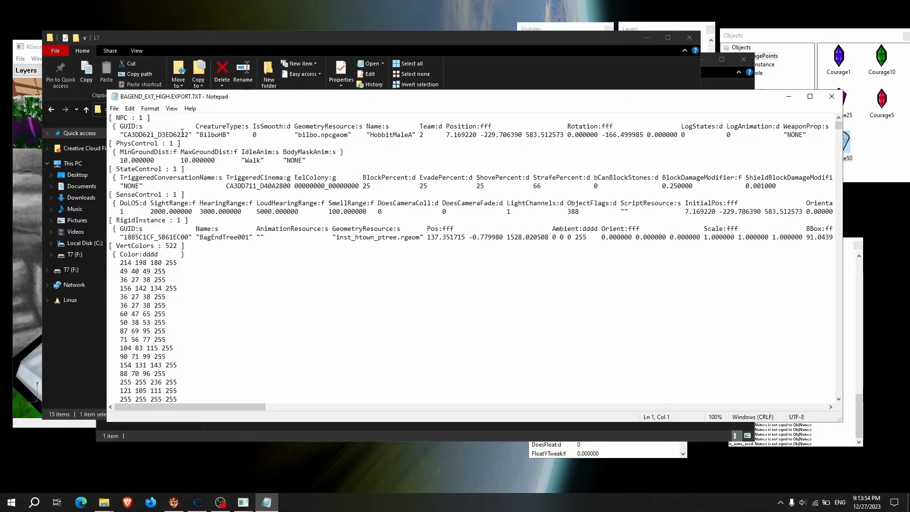
# Copy the BagEndTree001 RigidInstance definition with its VertColors list from BAGEND_EXT_HIGH.EXPORT.TXT, and close the file
pyautogui.scroll(-10, 206, 142)
pyautogui.scroll(10, 204, 145)
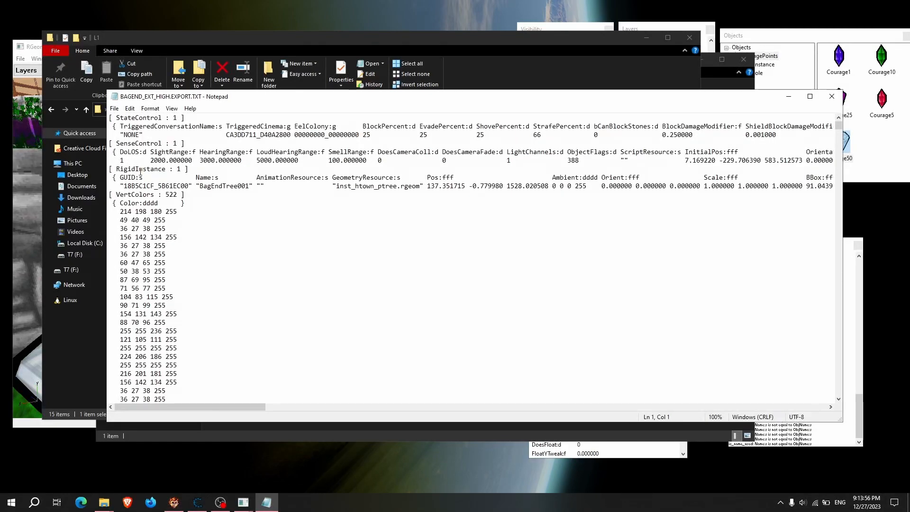
pyautogui.click(113, 220)
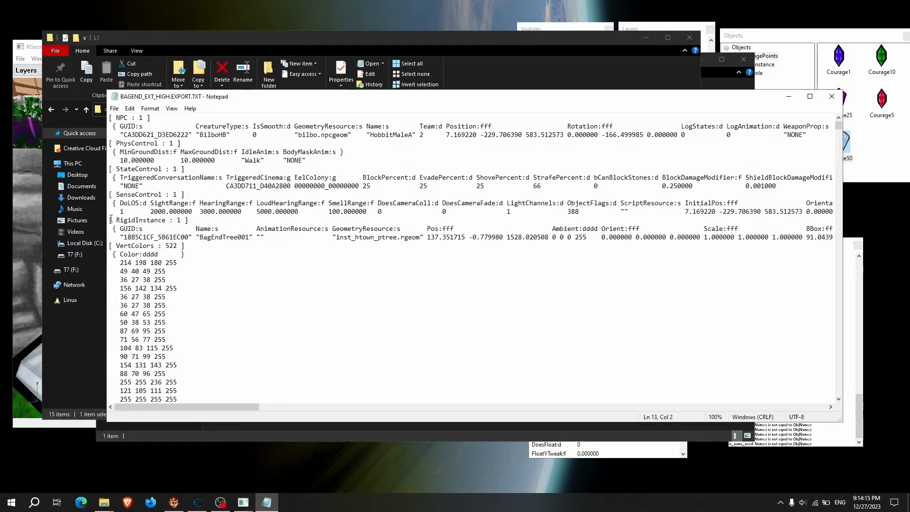
pyautogui.moveTo(110, 220); pyautogui.dragTo(540, 308)
pyautogui.scroll(-20, 223, 275)
pyautogui.scroll(-20, 211, 317)
pyautogui.scroll(-20, 209, 319)
pyautogui.click(831, 96)
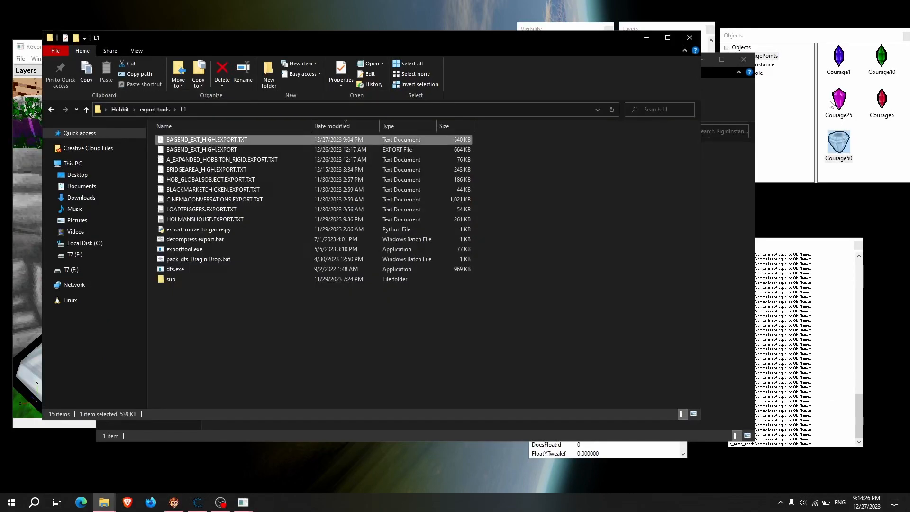
# Switch to the level viewer folder window, bring it fully on screen, and open its Objects > RigidInstance folder
pyautogui.click(245, 370)
pyautogui.click(104, 502)
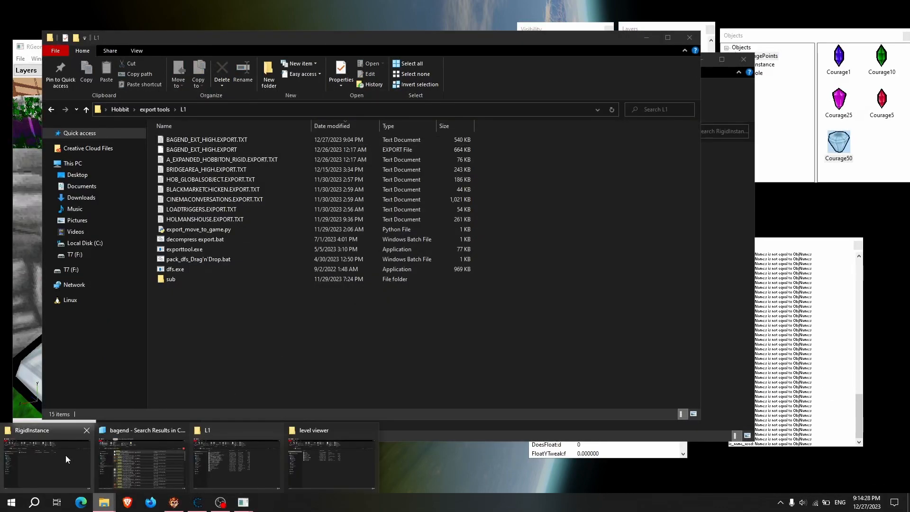
pyautogui.click(303, 462)
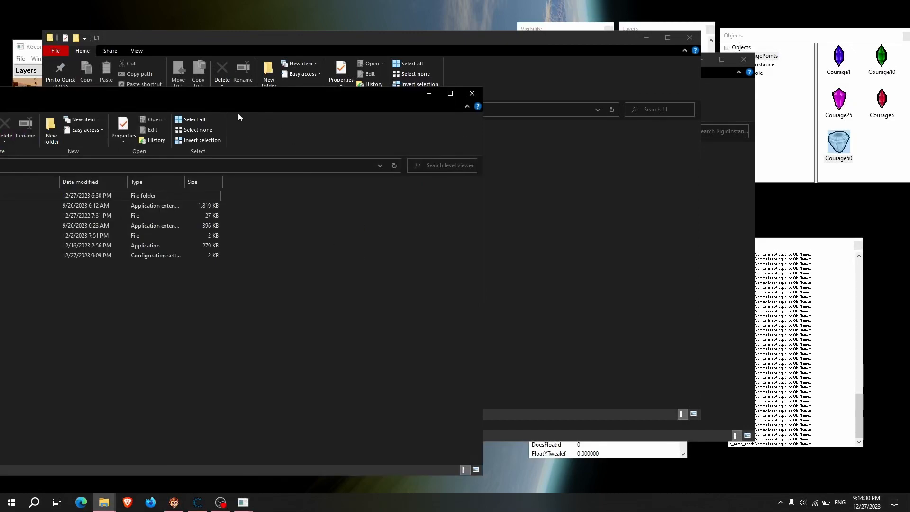
pyautogui.moveTo(129, 92); pyautogui.dragTo(484, 64)
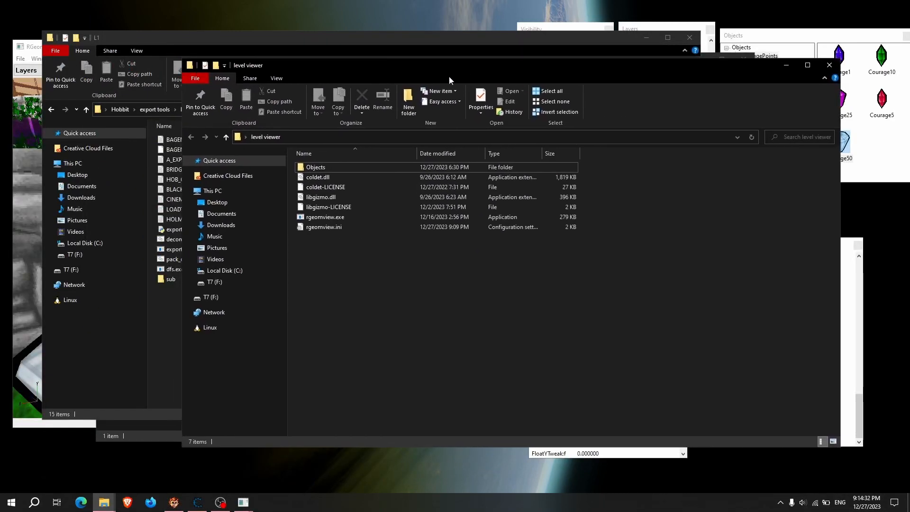
pyautogui.doubleClick(320, 169)
pyautogui.doubleClick(324, 183)
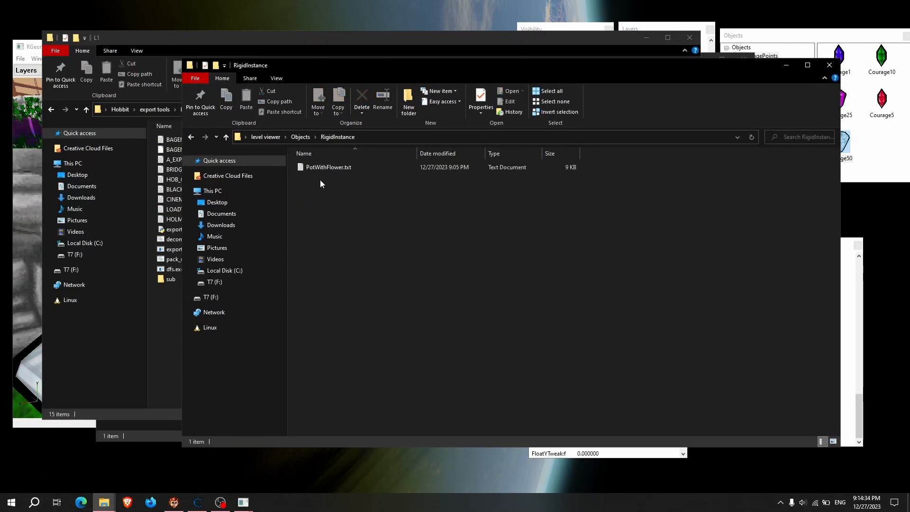
# Create a new text document named Tree.txt in the RigidInstance folder
pyautogui.rightClick(338, 221)
pyautogui.moveTo(371, 366)
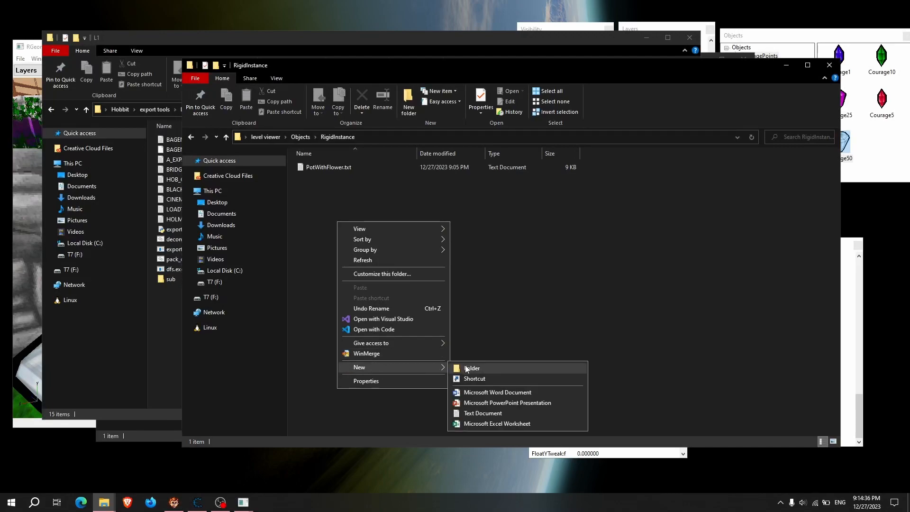
pyautogui.click(471, 413)
pyautogui.write('Tree.txt')
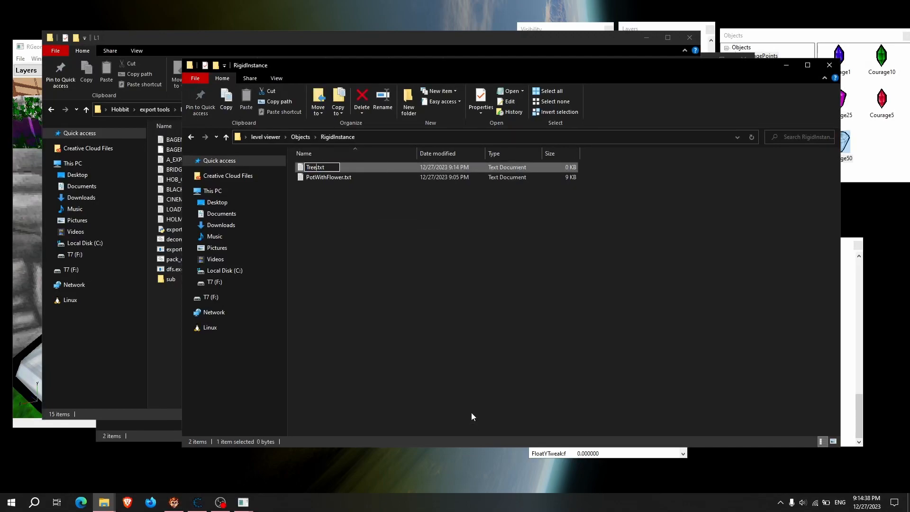
pyautogui.press('Return')
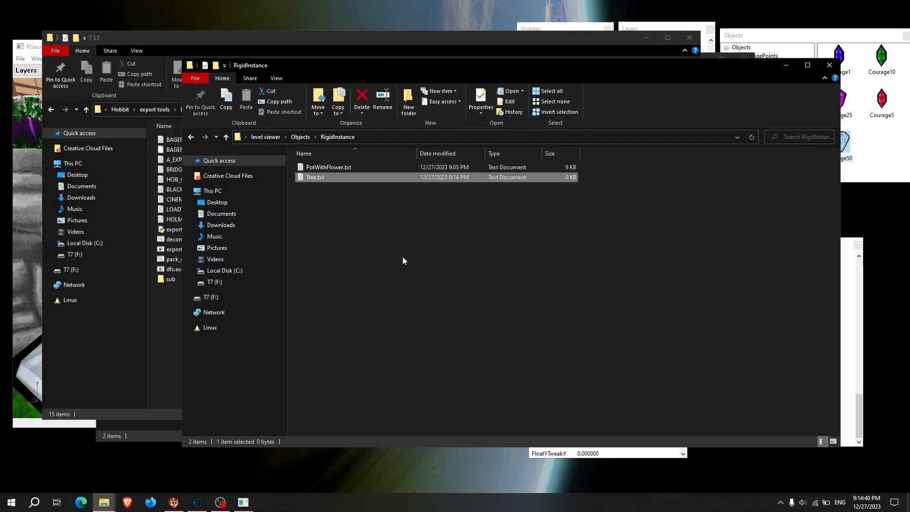
# Paste the copied RigidInstance and vertex colour data into Tree.txt, save it, and close the file
pyautogui.doubleClick(344, 178)
pyautogui.hotkey('ctrl', 'v')
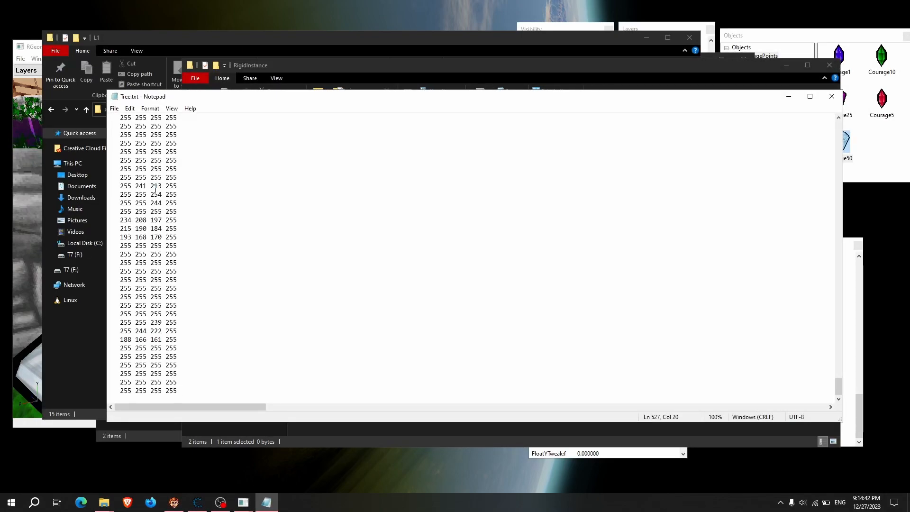
pyautogui.scroll(7, 817, 226)
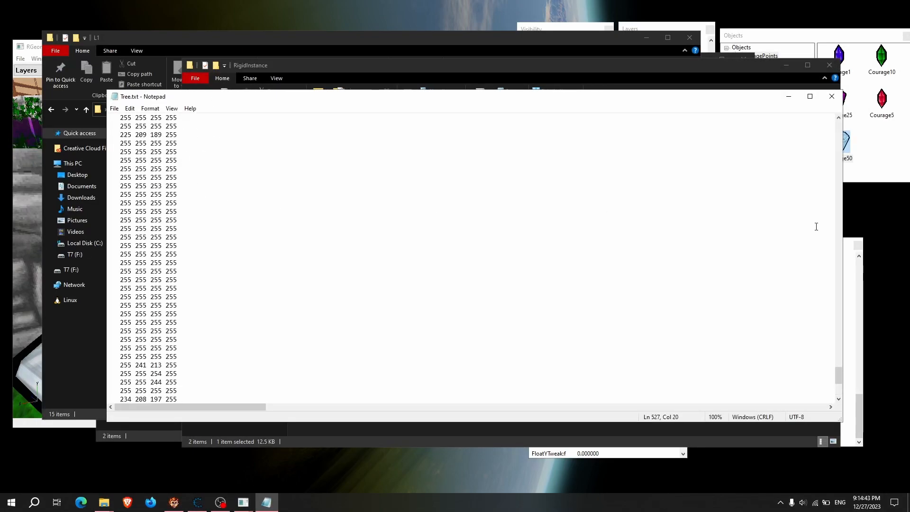
pyautogui.click(831, 97)
# Put away the File Explorer windows and show the RigidInstance category in RGeomView's object library
pyautogui.click(828, 66)
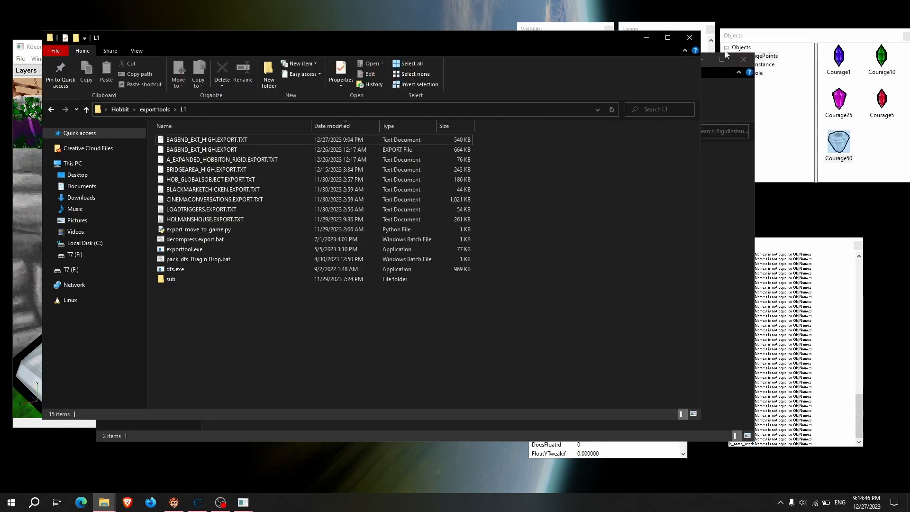
pyautogui.click(647, 38)
pyautogui.click(700, 59)
pyautogui.click(758, 65)
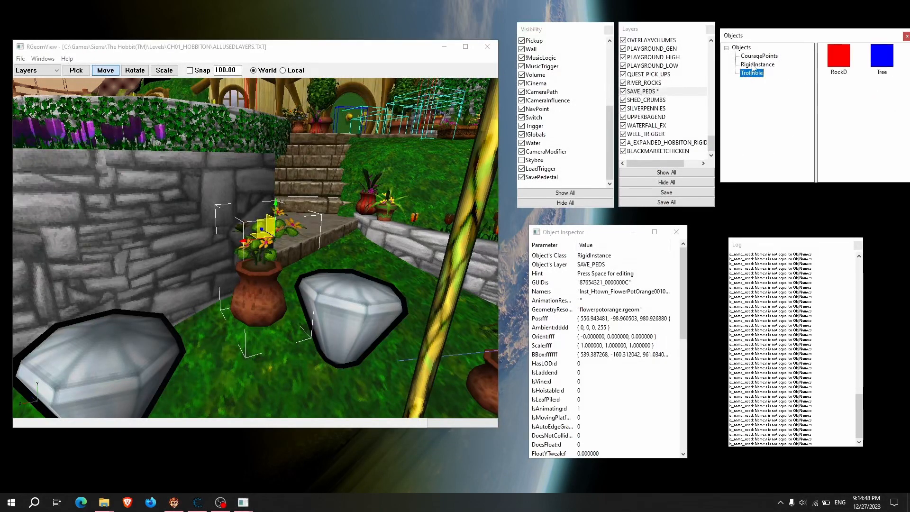
# Place the Tree library object on the lawn in front of the stone planters, at about 725, -266, 624
pyautogui.click(883, 58)
pyautogui.press('s')
pyautogui.moveTo(237, 256); pyautogui.dragTo(220, 282, button='right')
pyautogui.click(219, 282)
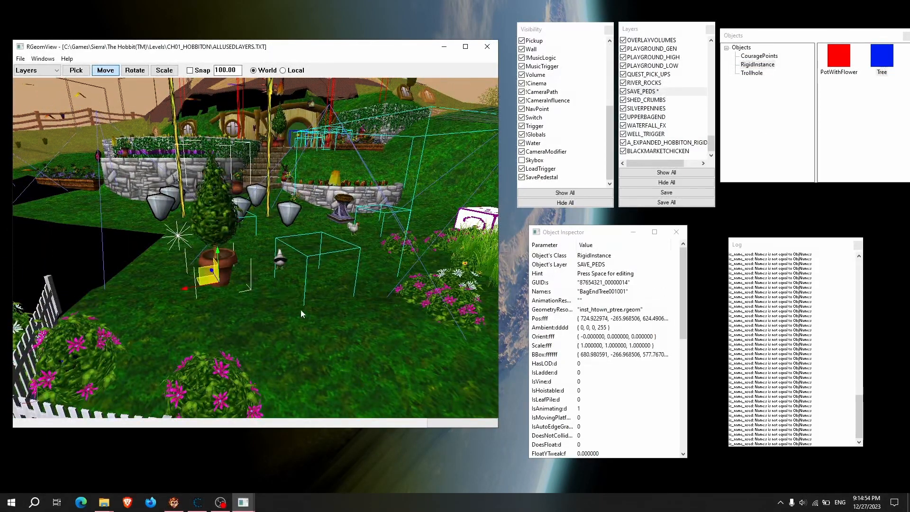
# Place several more Tree objects across the lawn around the courage gems and the stone planter
pyautogui.click(319, 310)
pyautogui.click(162, 308)
pyautogui.moveTo(283, 279); pyautogui.dragTo(301, 265, button='right')
pyautogui.press('a')
pyautogui.click(298, 263)
pyautogui.click(143, 262)
pyautogui.moveTo(142, 261); pyautogui.dragTo(190, 268, button='right')
pyautogui.press('s')
pyautogui.moveTo(270, 228); pyautogui.dragTo(192, 230, button='right')
pyautogui.press('a')
pyautogui.press('d')
pyautogui.press('s')
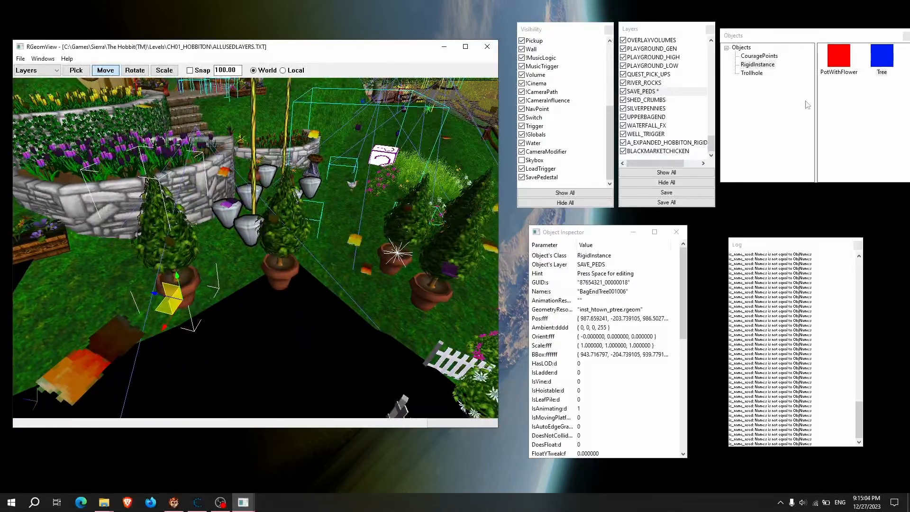
# Place one more Tree object in the gap between the potted trees, at about 716, -245, 759
pyautogui.press('w')
pyautogui.moveTo(400, 226); pyautogui.dragTo(424, 228, button='right')
pyautogui.press('s')
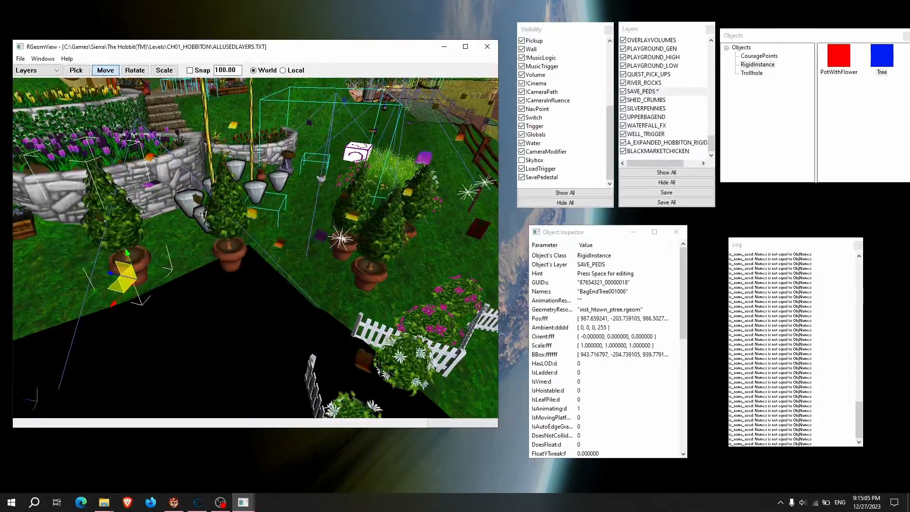
pyautogui.click(287, 238)
pyautogui.press('w')
pyautogui.moveTo(287, 238); pyautogui.dragTo(340, 256, button='right')
pyautogui.press('s')
pyautogui.press('w')
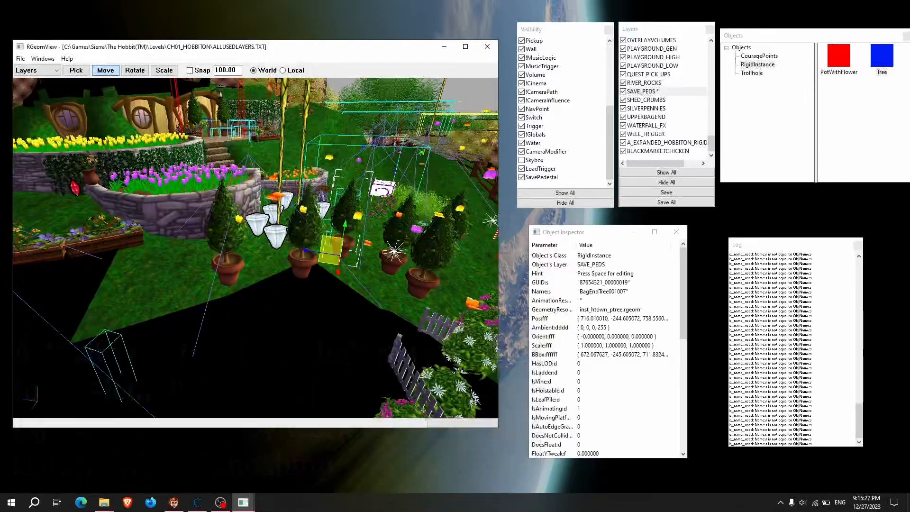
# Place a Light from the library's root Objects category between the two potted trees near the planter, and raise it
pyautogui.click(352, 284)
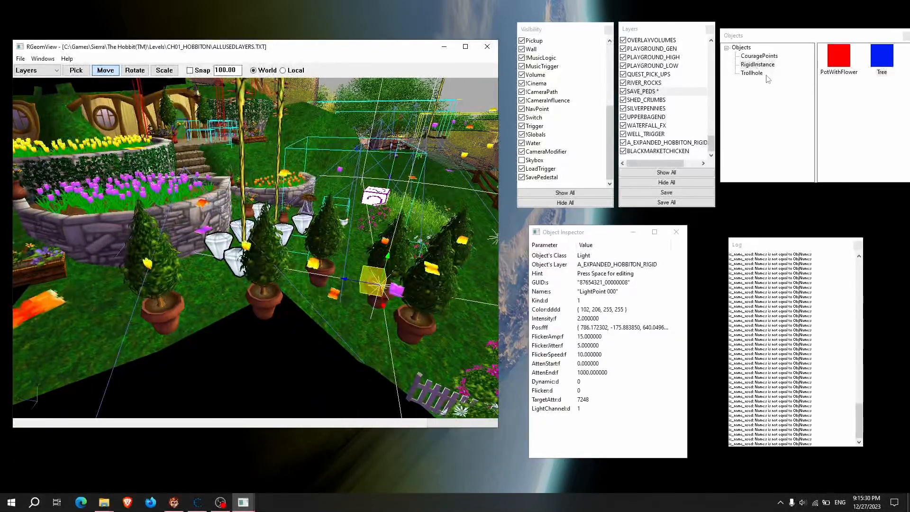
pyautogui.click(747, 50)
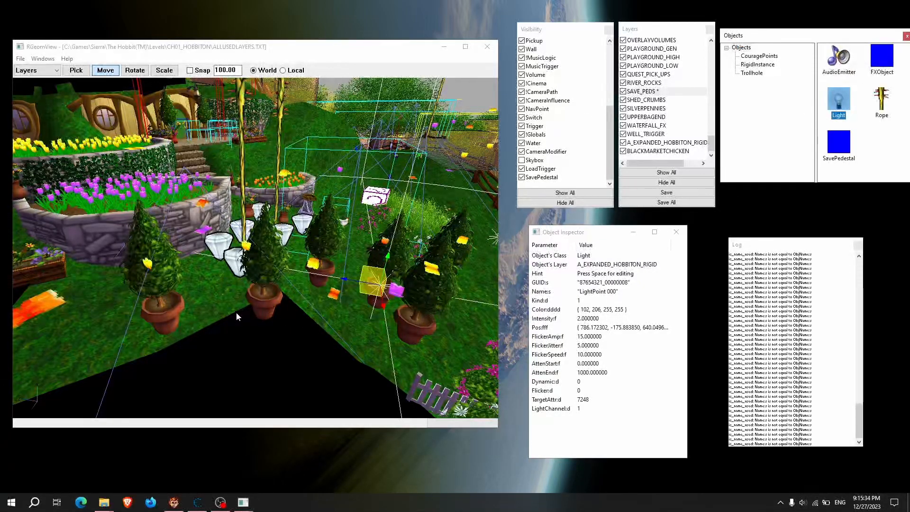
pyautogui.click(212, 310)
pyautogui.moveTo(212, 289); pyautogui.dragTo(207, 266)
# Select the potted tree beside the new light and examine the lighting on the surrounding trees
pyautogui.click(258, 265)
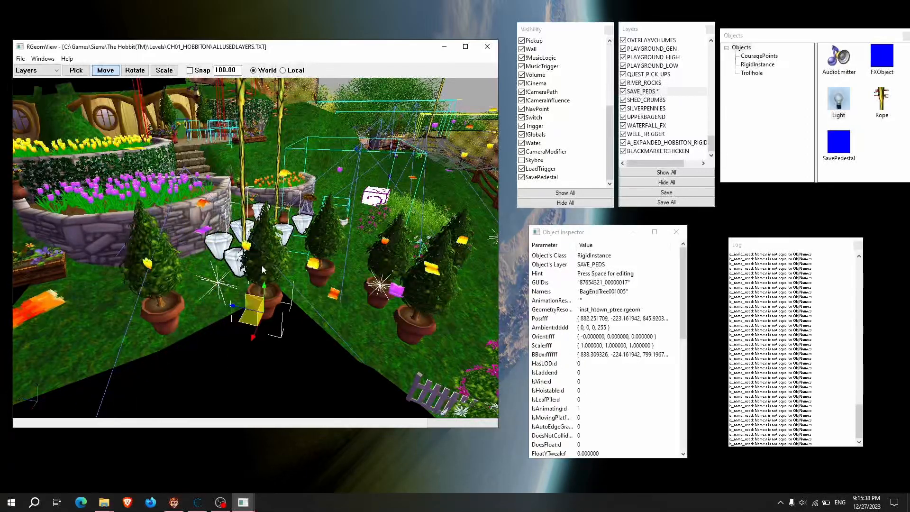
pyautogui.scroll(5, 259, 265)
pyautogui.press('s')
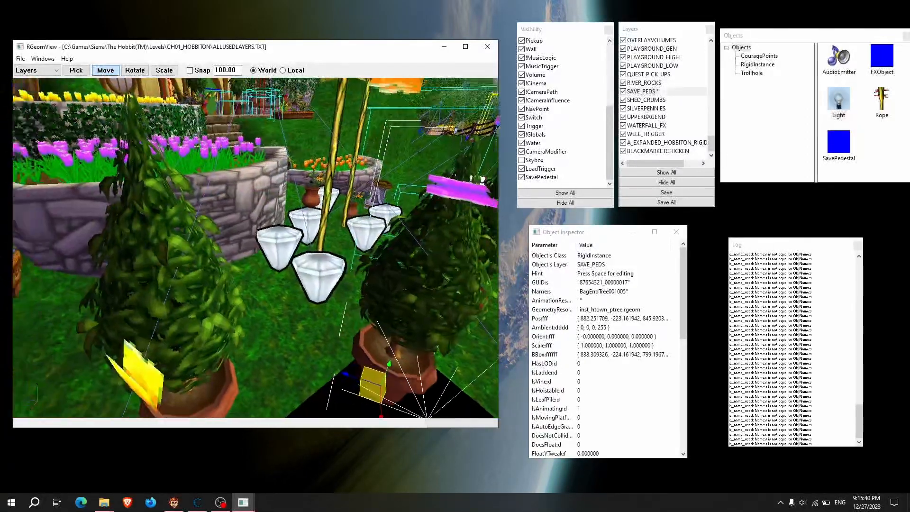
pyautogui.press('a')
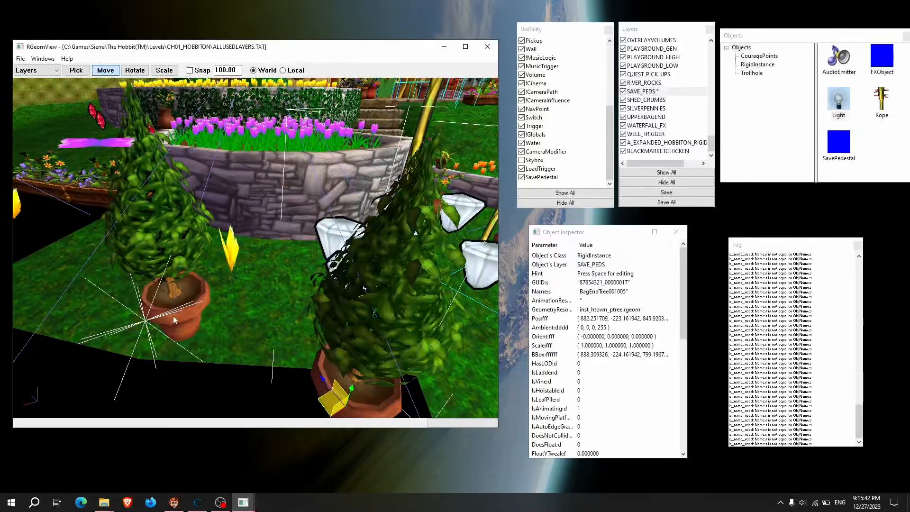
pyautogui.press('s')
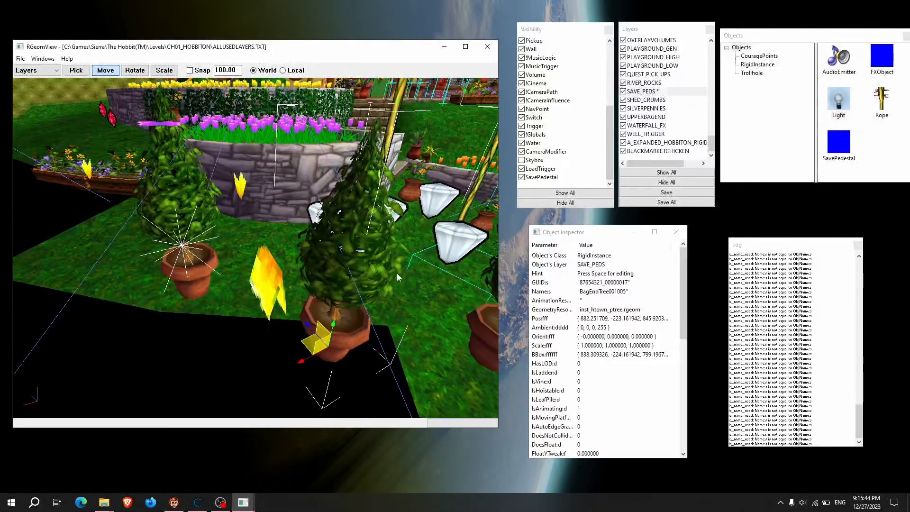
pyautogui.press('s')
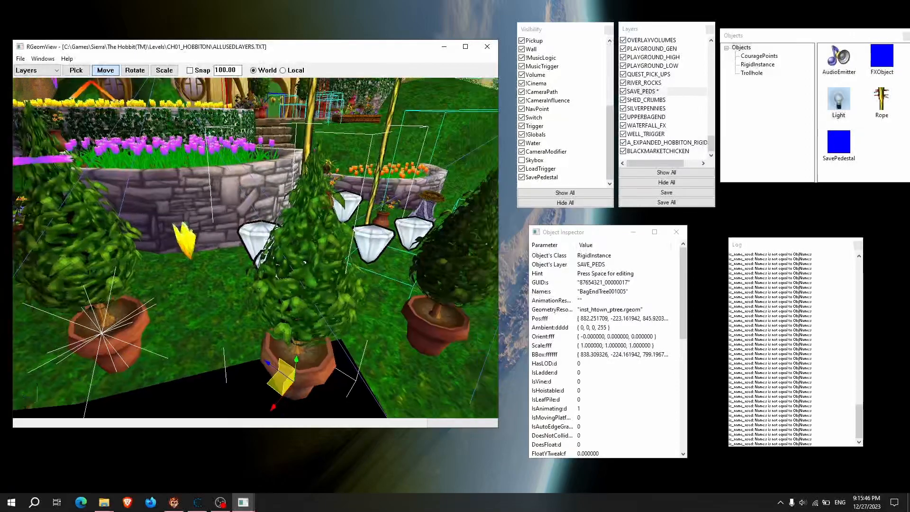
pyautogui.press('d')
pyautogui.press('s')
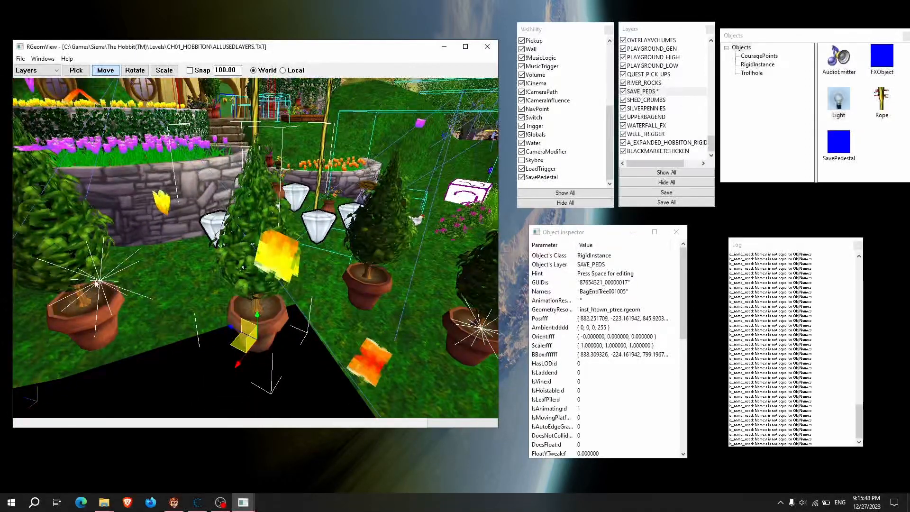
# Select the new light and move it far away from the potted trees, to about 1138, -67, 2080
pyautogui.click(101, 283)
pyautogui.press('s')
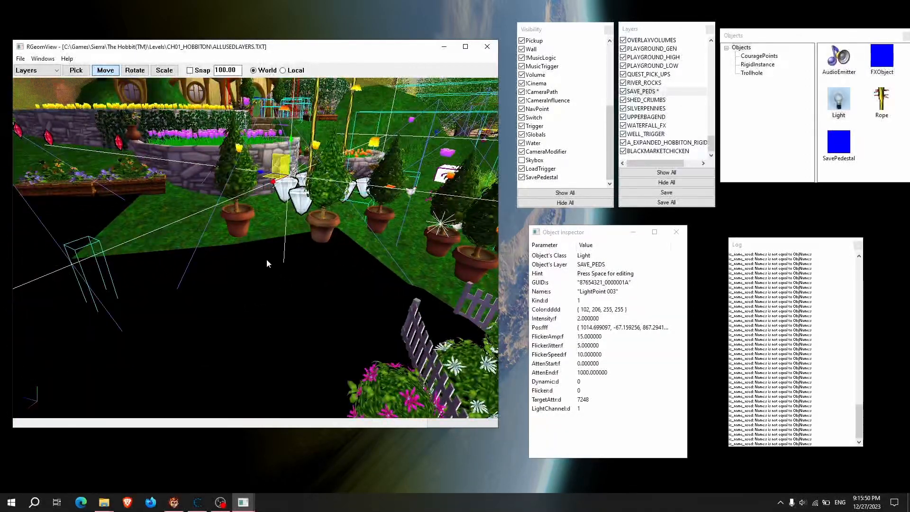
pyautogui.press('s')
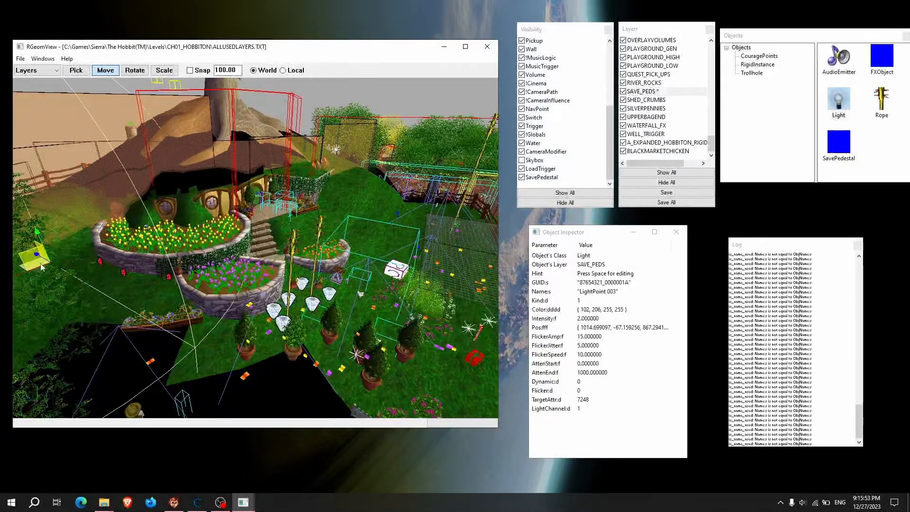
pyautogui.press('w')
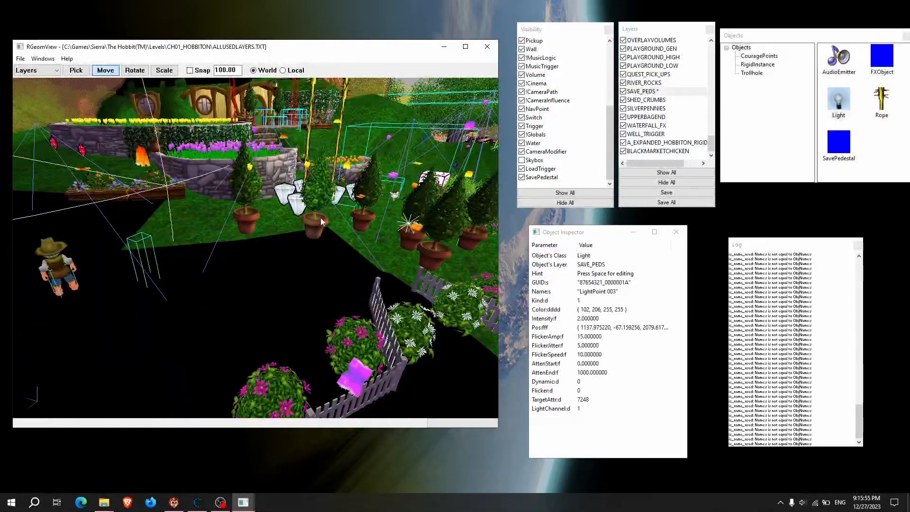
# Select several of the placed potted trees in turn and examine their shading and parameters
pyautogui.click(289, 238)
pyautogui.press('w')
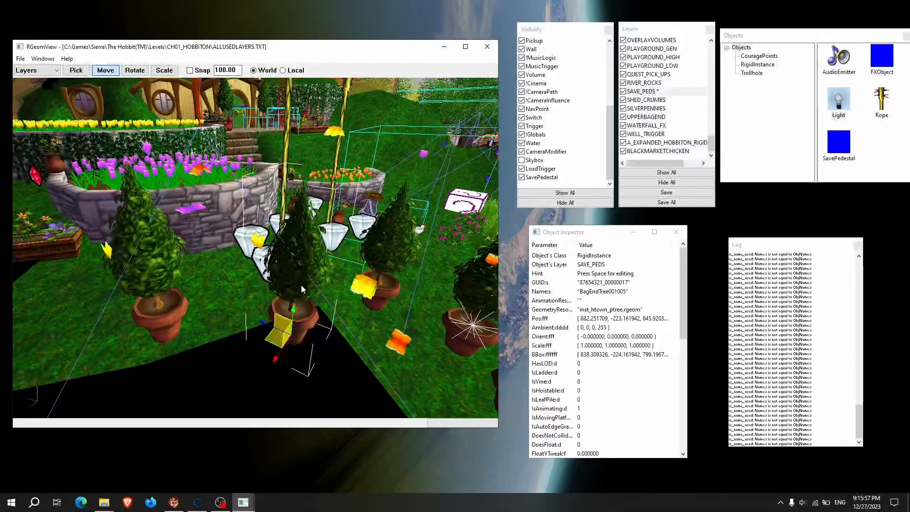
pyautogui.press('s')
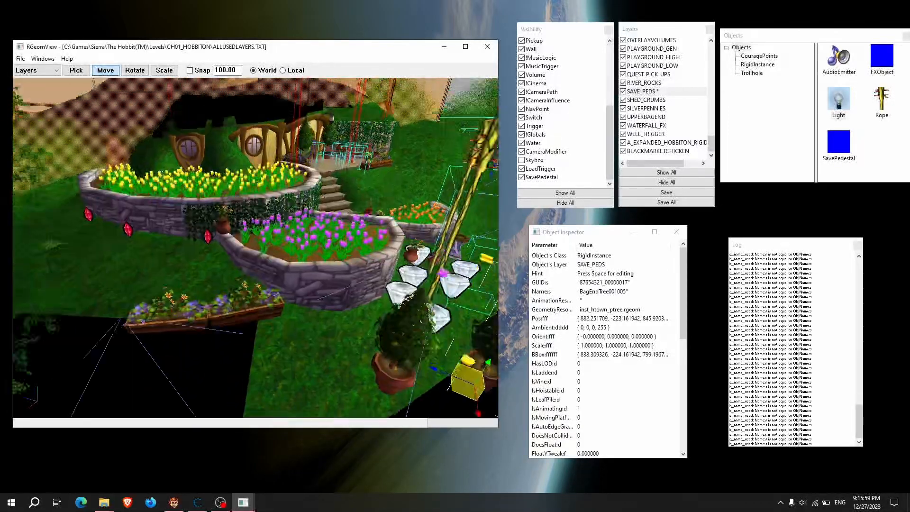
pyautogui.press('w')
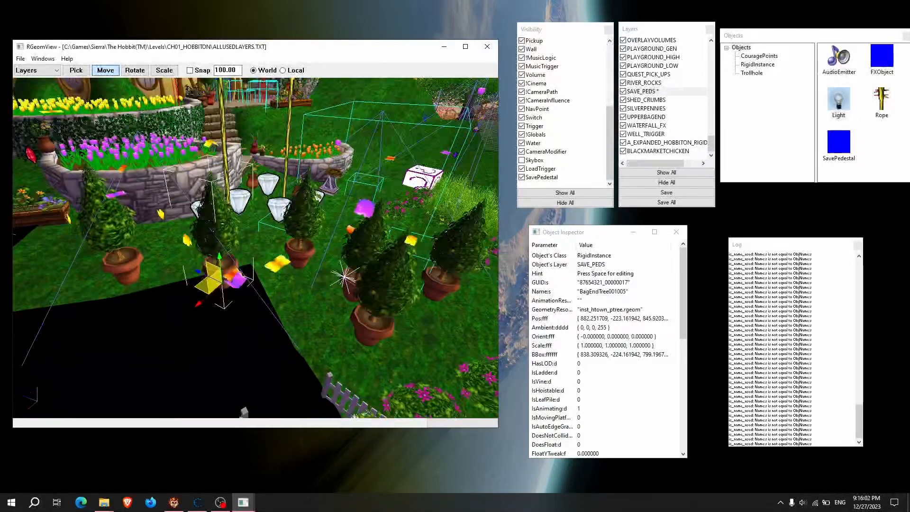
pyautogui.click(313, 228)
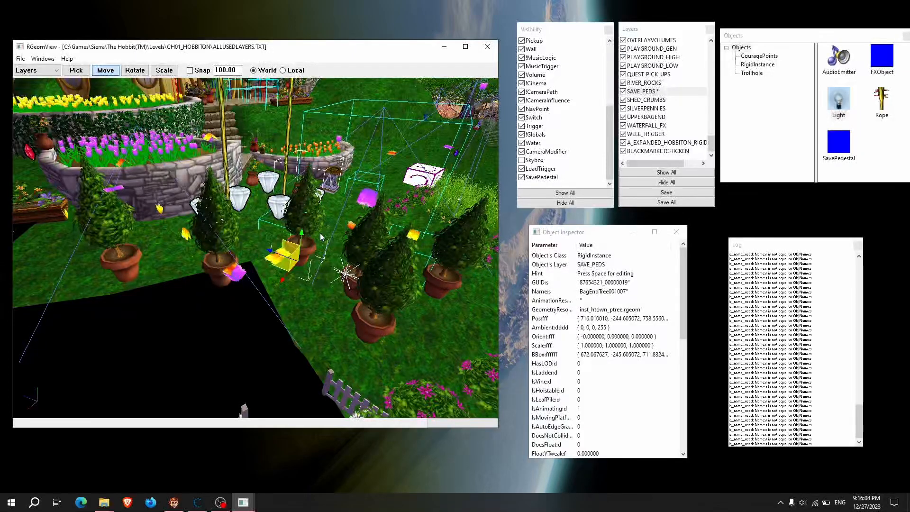
pyautogui.click(208, 237)
pyautogui.click(365, 243)
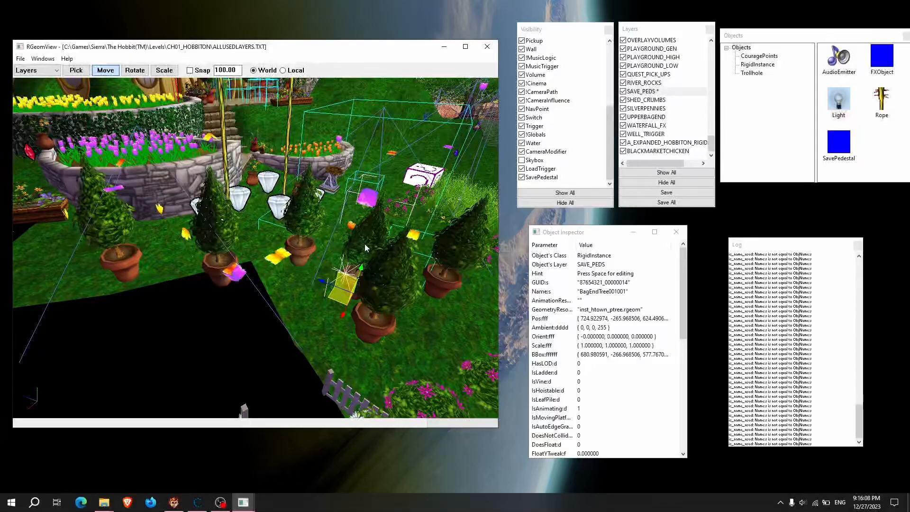
pyautogui.press('s')
pyautogui.press('s')
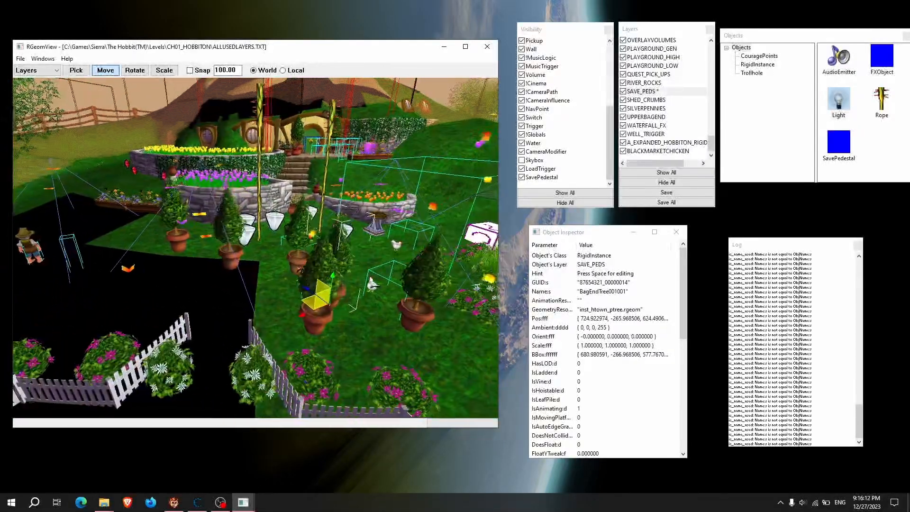
# Delete the two potted trees on the grass in front of the stone planter with purple flowers
pyautogui.press('w')
pyautogui.click(209, 284)
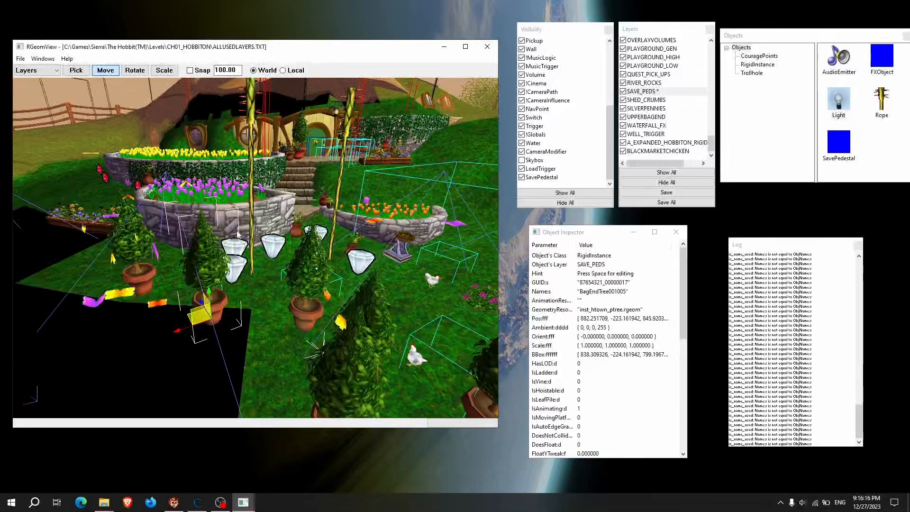
pyautogui.press('Delete')
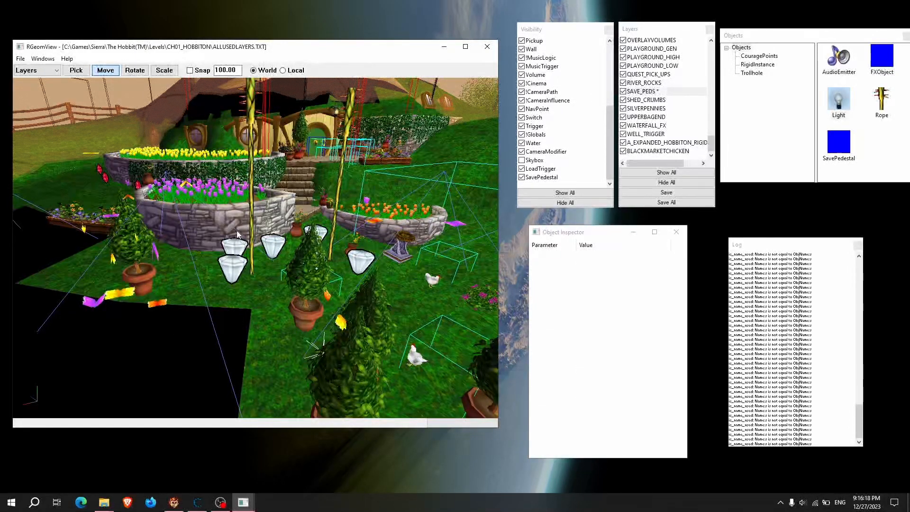
pyautogui.click(141, 246)
pyautogui.press('Delete')
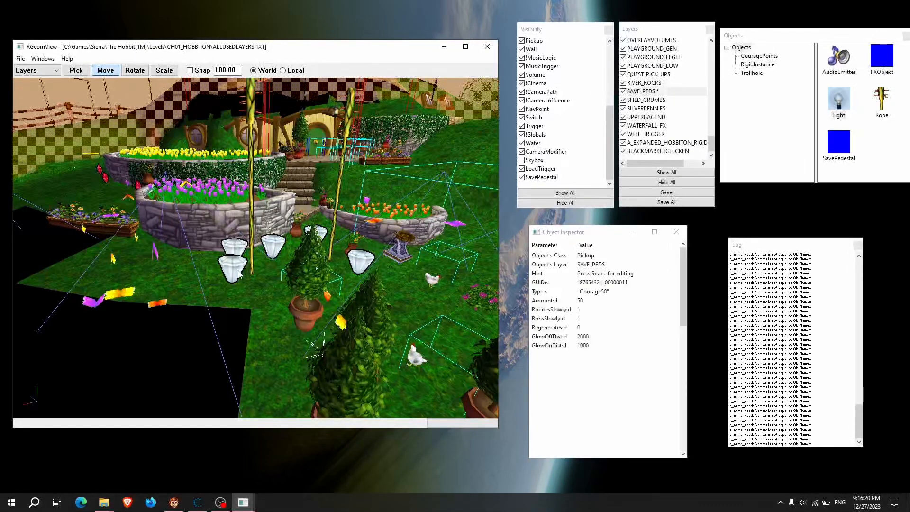
# Delete four courage pickups near the planter, the potted tree between them and the rope beside it
pyautogui.click(240, 274)
pyautogui.press('Delete')
pyautogui.click(237, 248)
pyautogui.press('Delete')
pyautogui.click(275, 249)
pyautogui.press('Delete')
pyautogui.click(313, 257)
pyautogui.press('Delete')
pyautogui.click(315, 236)
pyautogui.press('Delete')
pyautogui.click(337, 213)
pyautogui.press('Delete')
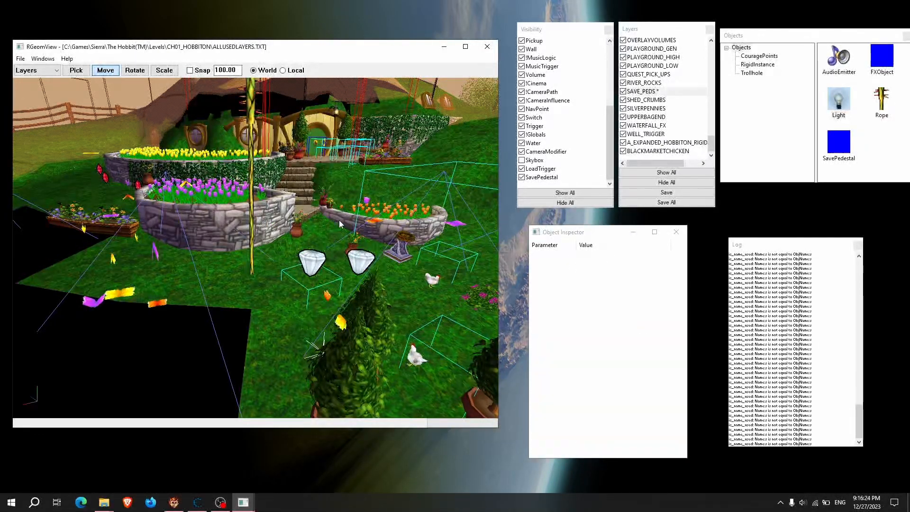
# Show the RigidInstance category of the object library and examine the remaining potted trees and garden plants
pyautogui.moveTo(333, 314); pyautogui.dragTo(388, 313, button='right')
pyautogui.moveTo(284, 265); pyautogui.dragTo(283, 256, button='right')
pyautogui.moveTo(403, 199)
pyautogui.mouseDown(button='right')
pyautogui.moveTo(427, 201)
pyautogui.moveTo(407, 197)
pyautogui.moveTo(408, 208)
pyautogui.mouseUp(button='right')
pyautogui.moveTo(319, 209)
pyautogui.mouseDown(button='right')
pyautogui.moveTo(407, 213)
pyautogui.moveTo(327, 211)
pyautogui.mouseUp(button='right')
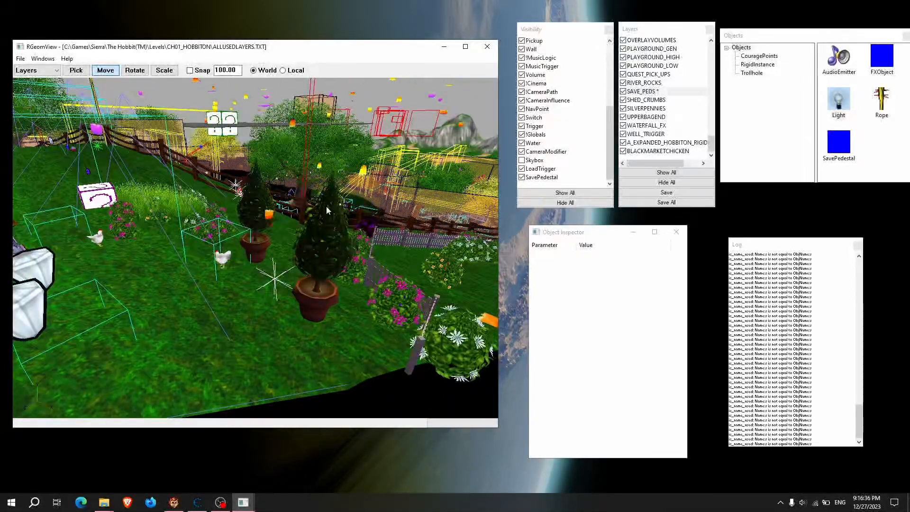
pyautogui.click(757, 65)
pyautogui.moveTo(332, 213); pyautogui.dragTo(238, 206, button='right')
pyautogui.press('w')
pyautogui.press('s')
pyautogui.press('w')
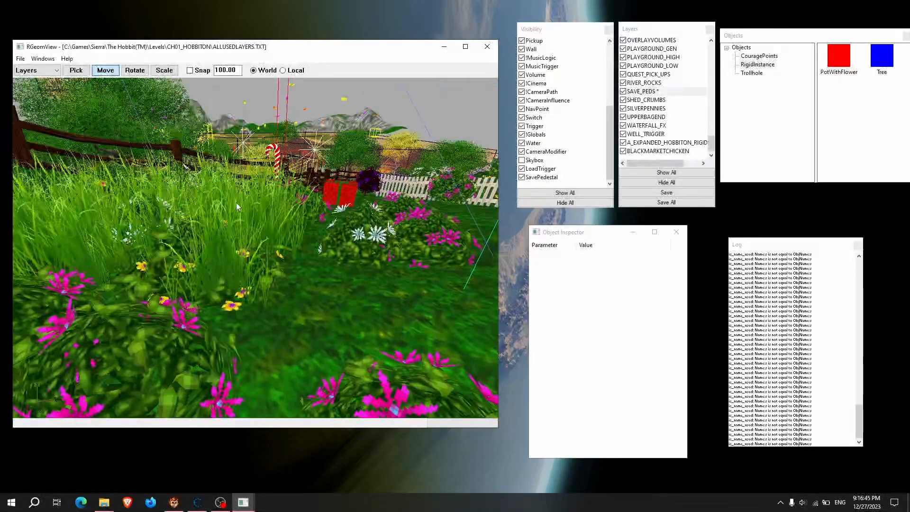
pyautogui.moveTo(248, 252); pyautogui.dragTo(234, 196, button='right')
pyautogui.press('s')
pyautogui.moveTo(251, 335); pyautogui.dragTo(300, 365, button='right')
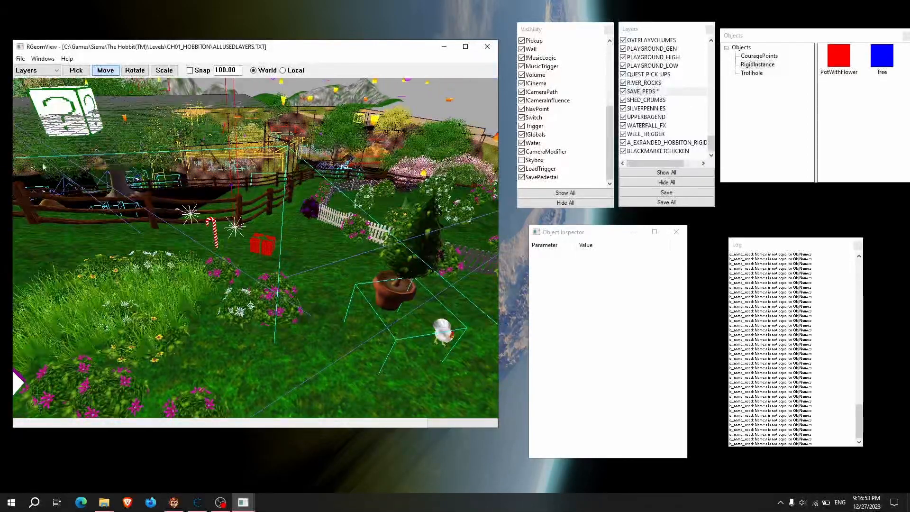
# Switch the editing mode to Clutter and show the Clutter Info window clear of the 3D view
pyautogui.click(31, 73)
pyautogui.click(34, 88)
pyautogui.press('w')
pyautogui.moveTo(341, 272); pyautogui.dragTo(353, 275, button='right')
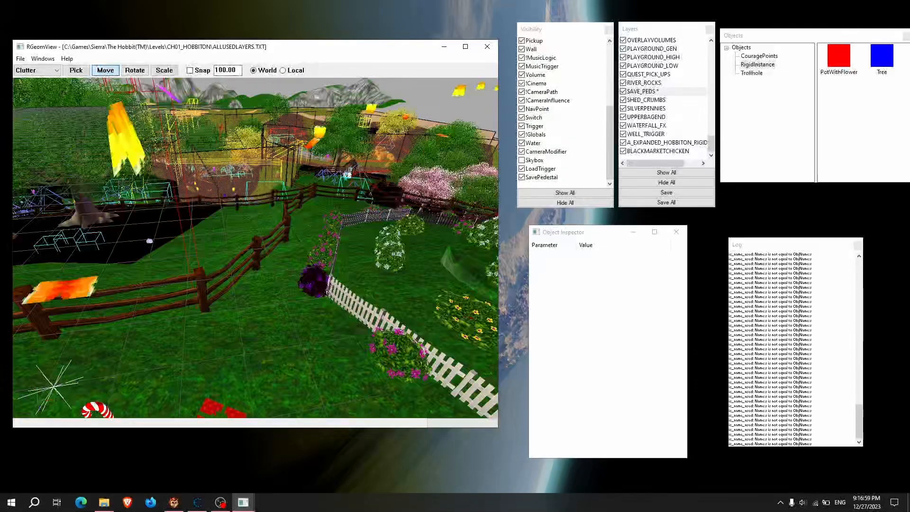
pyautogui.click(42, 59)
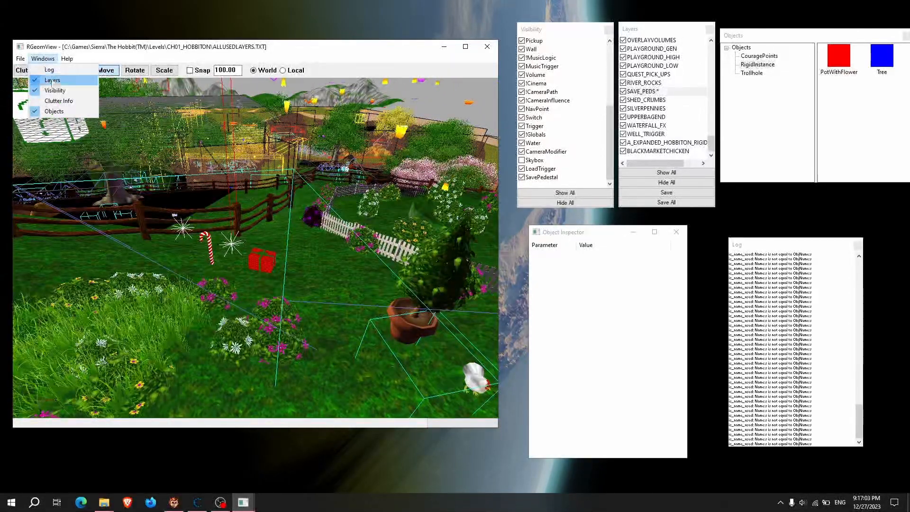
pyautogui.click(53, 101)
pyautogui.moveTo(417, 84); pyautogui.dragTo(494, 335)
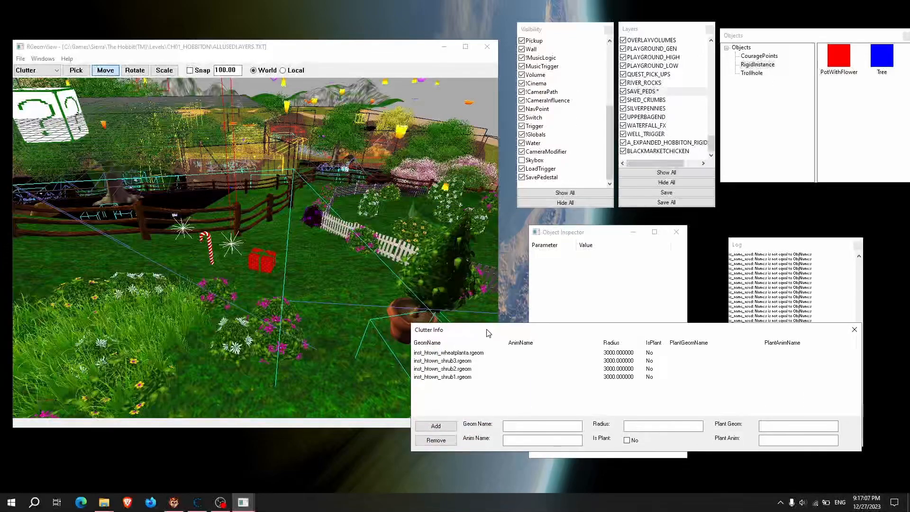
# Select the shrub clutter beside the red gift box and place its Object Inspector just above the Clutter Info window
pyautogui.click(265, 267)
pyautogui.moveTo(264, 266); pyautogui.dragTo(258, 244, button='right')
pyautogui.press('Return')
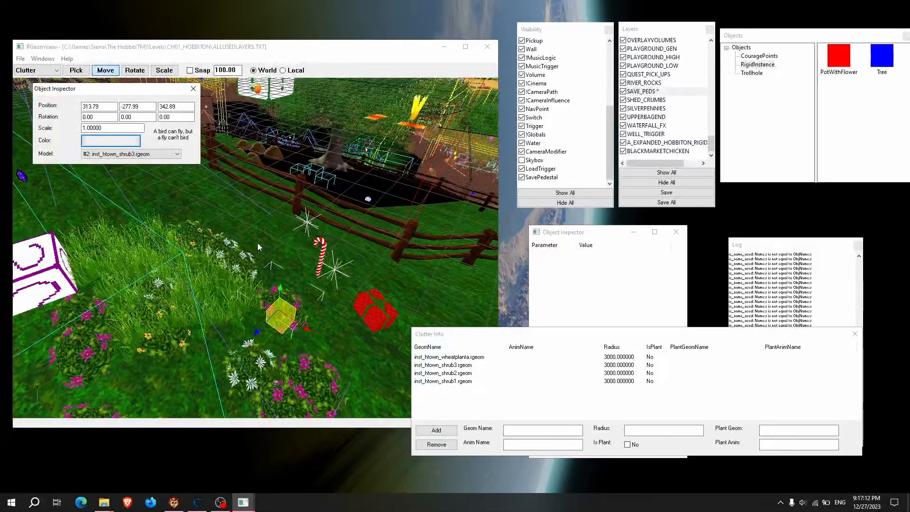
pyautogui.moveTo(59, 88); pyautogui.dragTo(471, 232)
pyautogui.moveTo(256, 246)
pyautogui.mouseDown(button='right')
pyautogui.moveTo(237, 261)
pyautogui.moveTo(266, 254)
pyautogui.mouseUp(button='right')
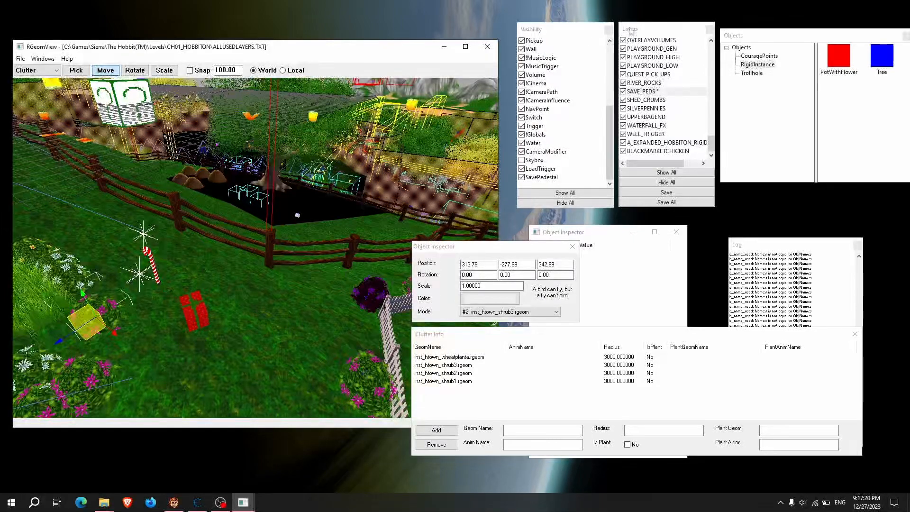
# Place several inst_htown_wheatplanta.rgeom clutter plants on the grass between the red gift box and the fence
pyautogui.click(447, 366)
pyautogui.click(448, 381)
pyautogui.click(445, 373)
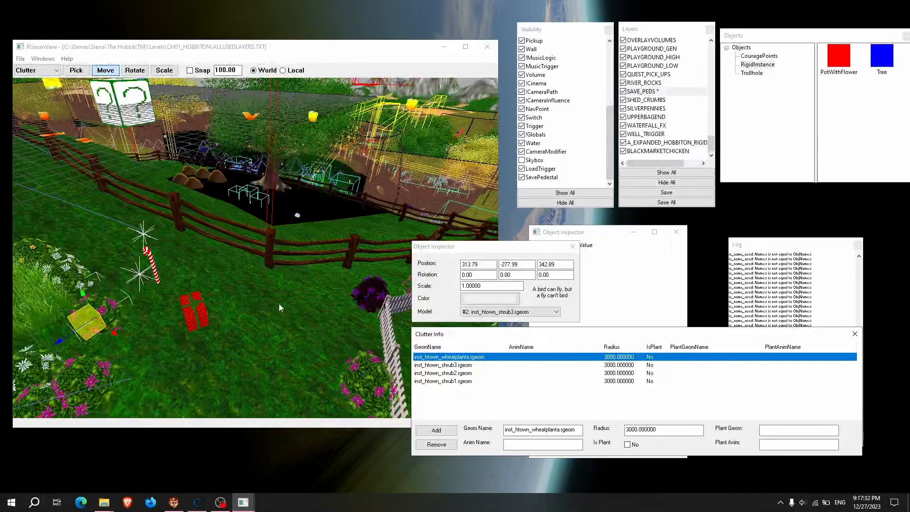
pyautogui.click(278, 303)
pyautogui.moveTo(263, 327); pyautogui.dragTo(211, 375)
pyautogui.moveTo(210, 375); pyautogui.dragTo(309, 317, button='right')
pyautogui.click(280, 304)
pyautogui.click(241, 310)
pyautogui.click(159, 303)
# Add another patch of wheat plant clutter farther along the wooden fence
pyautogui.press('w')
pyautogui.moveTo(221, 311); pyautogui.dragTo(322, 282, button='right')
pyautogui.click(323, 282)
pyautogui.moveTo(289, 292); pyautogui.dragTo(173, 304)
# Place five inst_htown_shrub3.rgeom clutter shrubs on the grass beside the new wheat plant patch
pyautogui.click(445, 365)
pyautogui.moveTo(304, 328); pyautogui.dragTo(284, 332, button='right')
pyautogui.press('s')
pyautogui.click(178, 278)
pyautogui.click(166, 217)
pyautogui.click(118, 243)
pyautogui.click(119, 347)
pyautogui.click(178, 341)
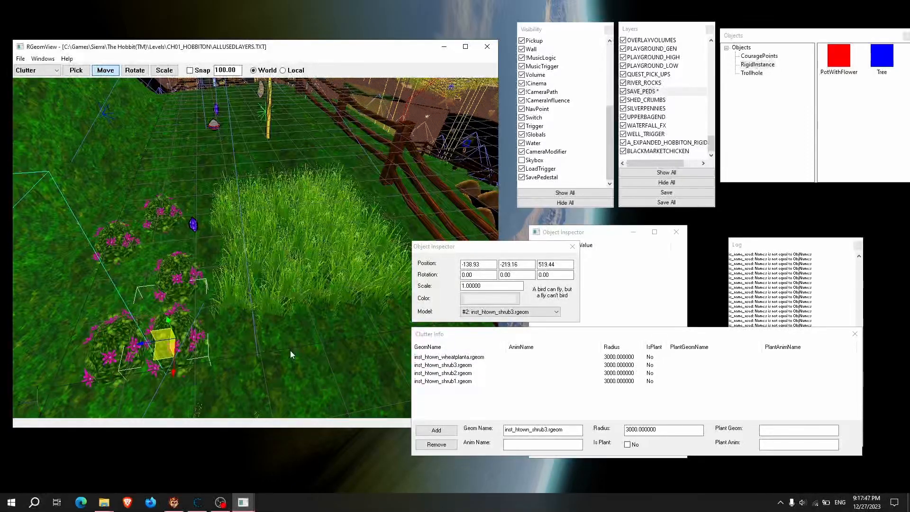
# Select the wheat plant clutter at the patch's edge near the shrubs and set its X position to -290.46
pyautogui.click(290, 351)
pyautogui.moveTo(364, 317); pyautogui.dragTo(403, 284, button='right')
pyautogui.press('a')
pyautogui.moveTo(256, 247); pyautogui.dragTo(380, 266, button='right')
pyautogui.press('s')
pyautogui.press('a')
pyautogui.click(213, 306)
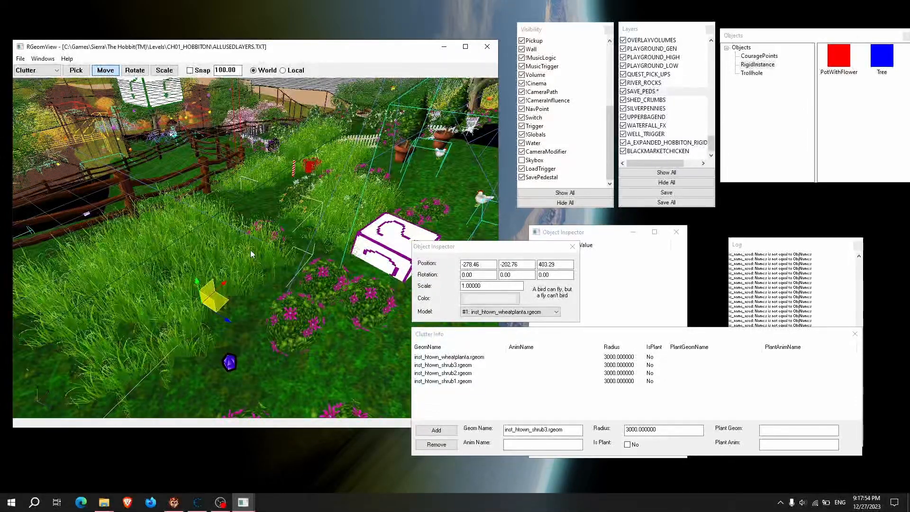
pyautogui.press('a')
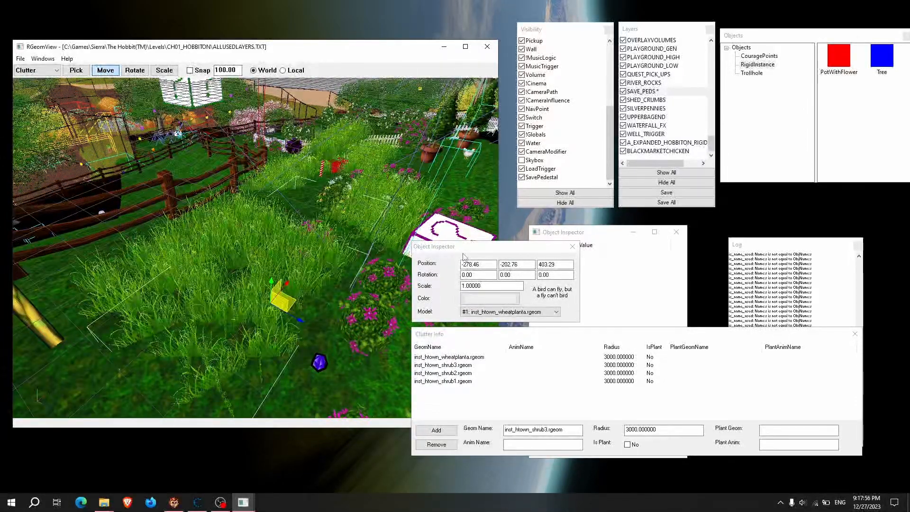
pyautogui.moveTo(473, 266); pyautogui.dragTo(462, 265)
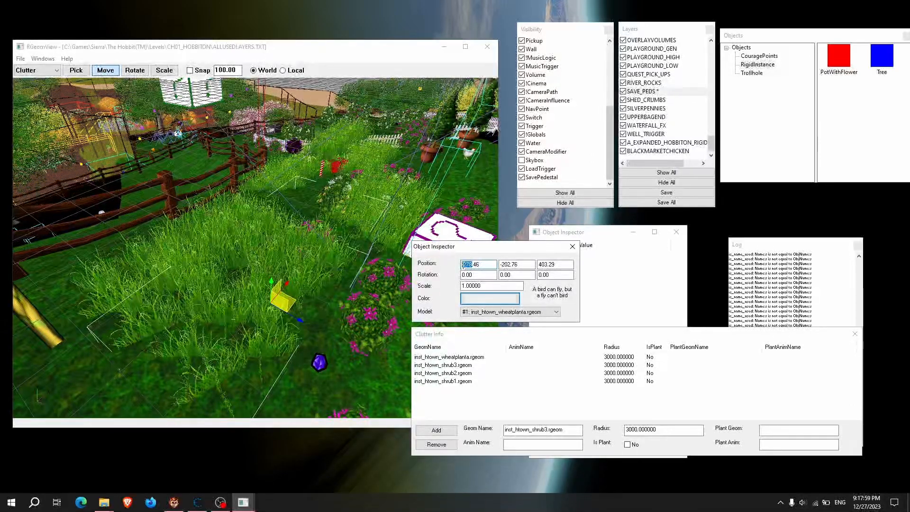
pyautogui.write('290')
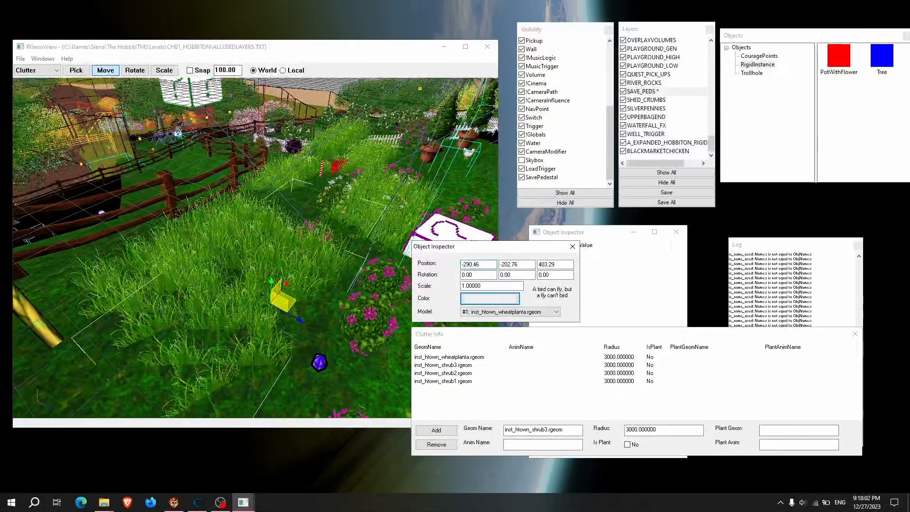
# Set the selected wheat plant's X position to -400.46, and move it back into the patch at about X -308, Z 395
pyautogui.moveTo(473, 264); pyautogui.dragTo(465, 263)
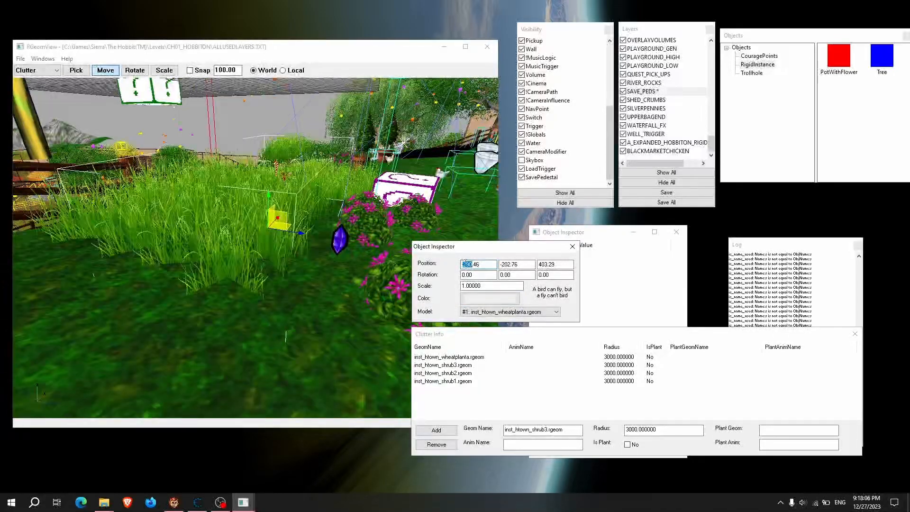
pyautogui.write('400')
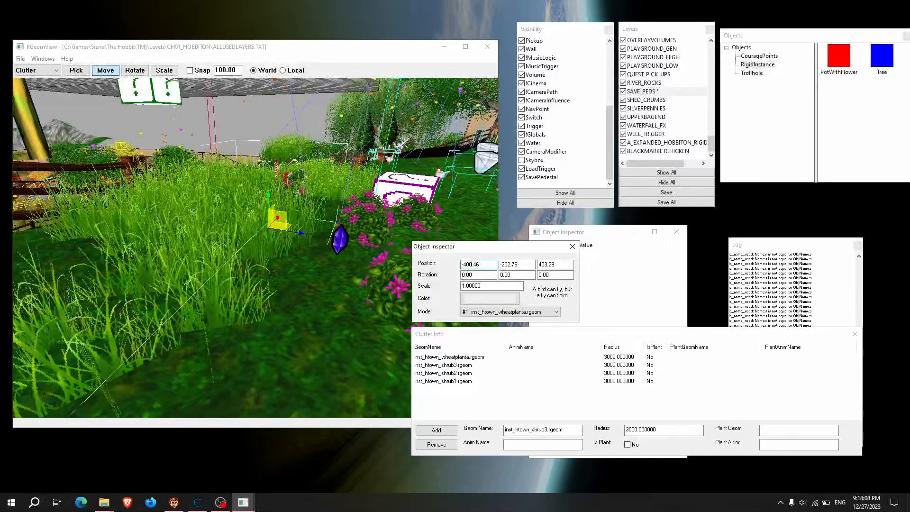
pyautogui.moveTo(335, 185); pyautogui.dragTo(255, 135, button='right')
pyautogui.moveTo(241, 229); pyautogui.dragTo(133, 129, button='right')
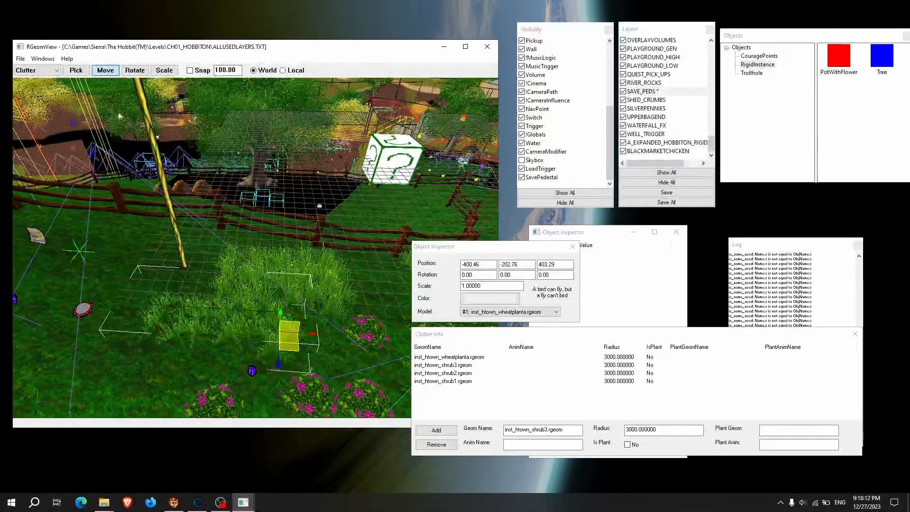
pyautogui.moveTo(295, 347); pyautogui.dragTo(360, 332)
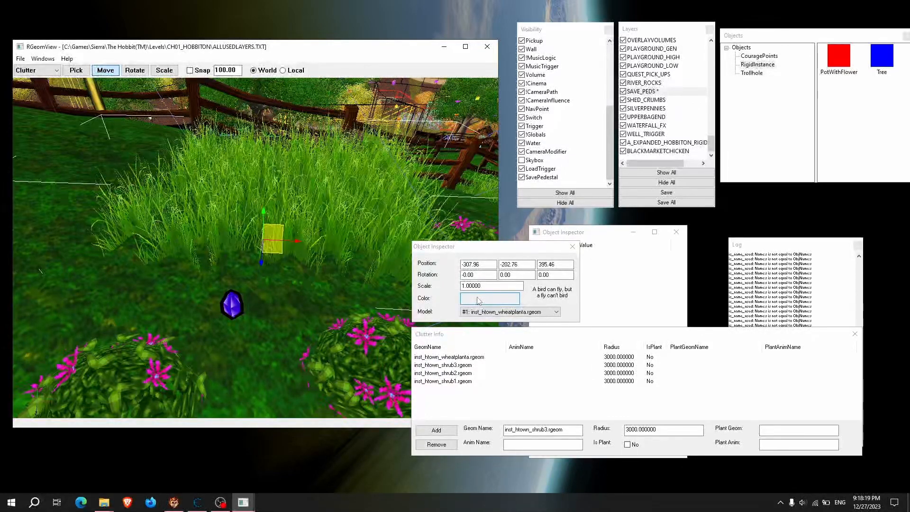
# Recolor the selected wheat plant dark blue, and replace that color with magenta
pyautogui.click(478, 300)
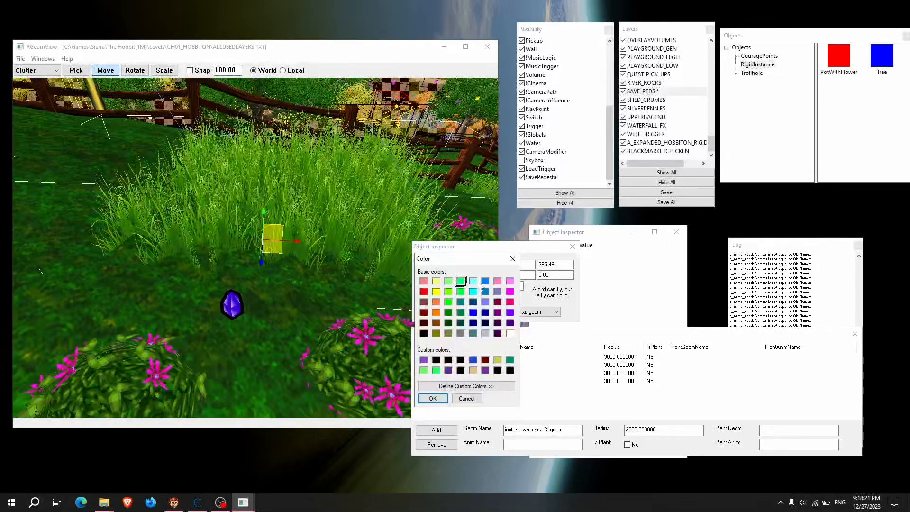
pyautogui.click(433, 398)
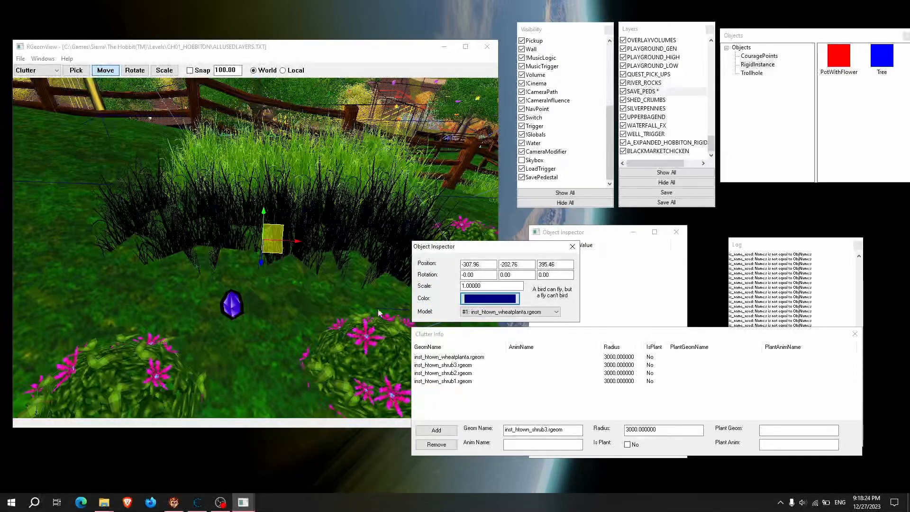
pyautogui.click(485, 300)
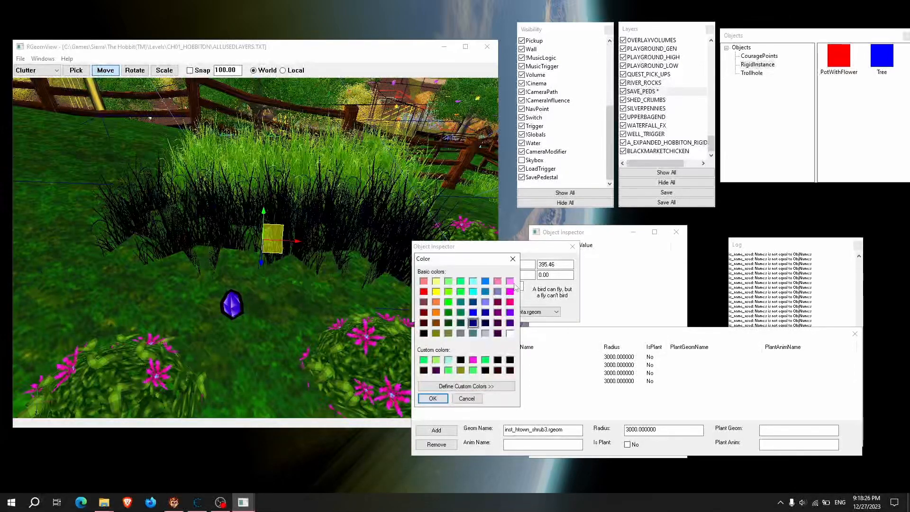
pyautogui.click(433, 398)
pyautogui.moveTo(313, 262); pyautogui.dragTo(298, 262, button='right')
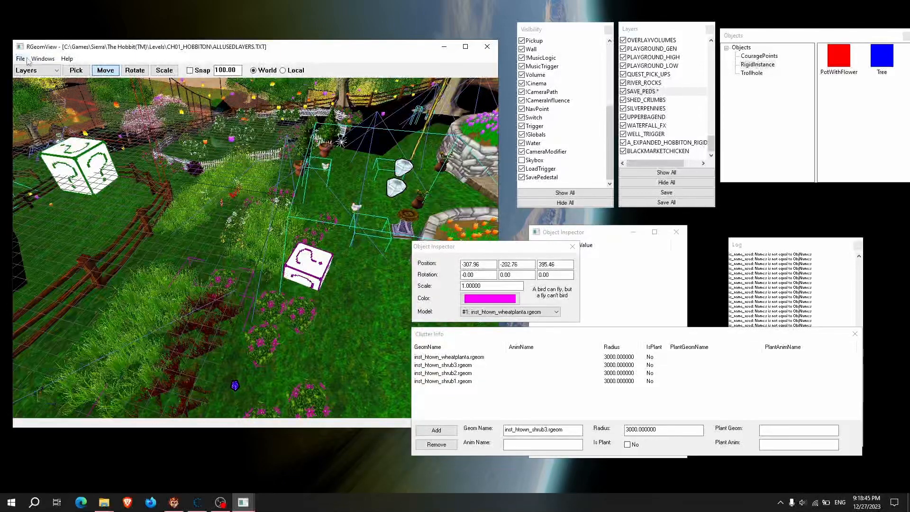
# Save the edited level with all of its layers
pyautogui.click(23, 58)
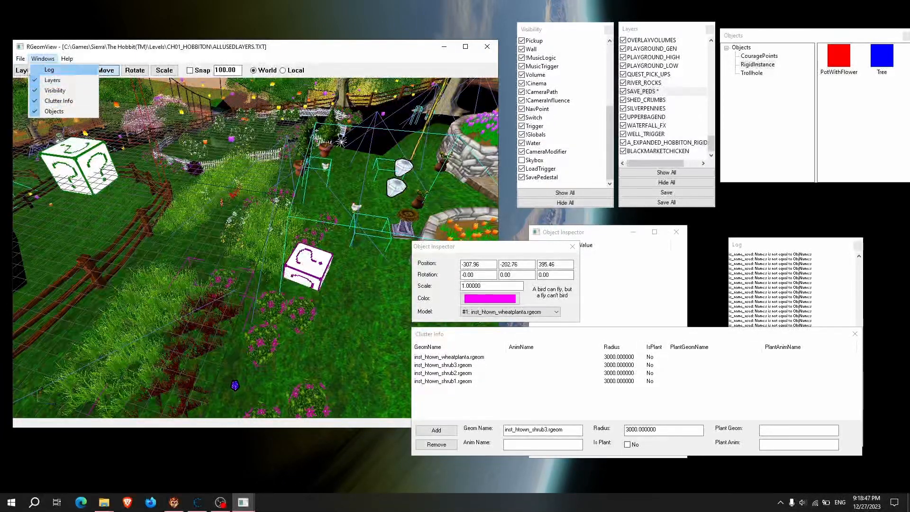
pyautogui.click(38, 112)
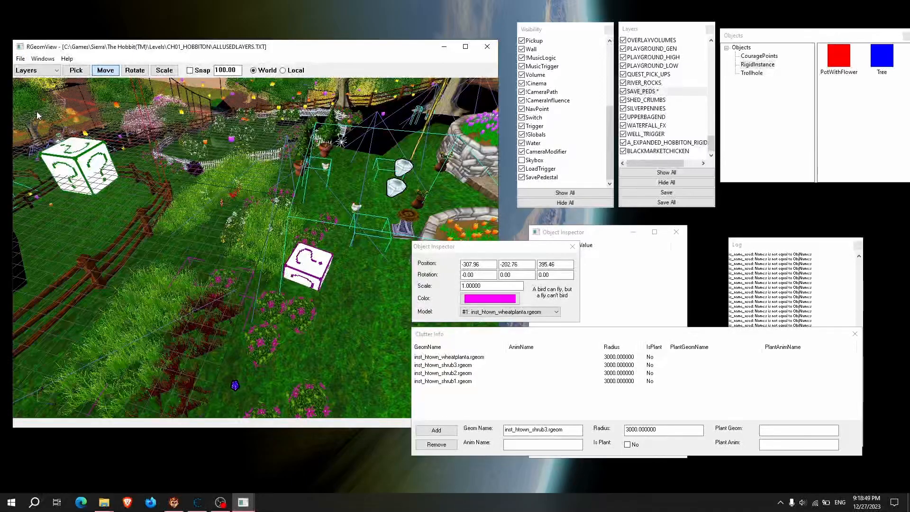
pyautogui.moveTo(234, 290); pyautogui.dragTo(179, 168, button='right')
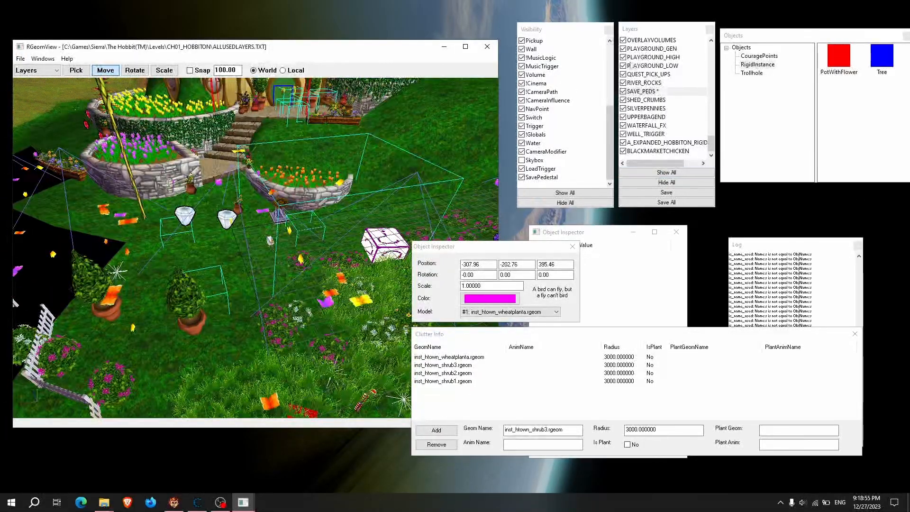
pyautogui.press('a')
pyautogui.click(661, 31)
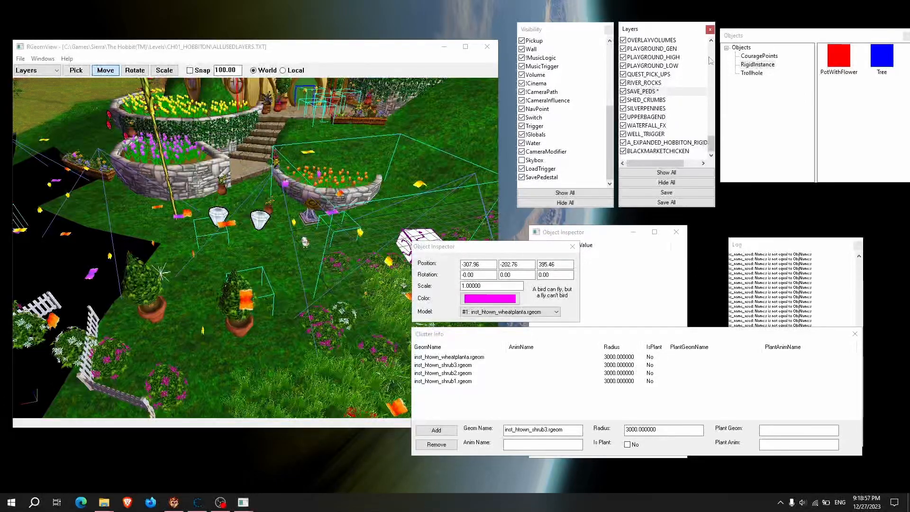
pyautogui.click(671, 206)
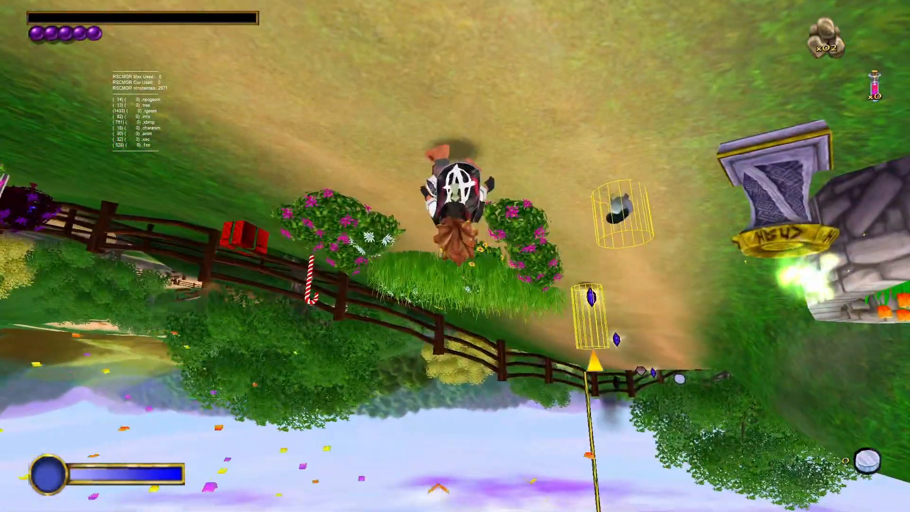
# Switch to The Hobbit game, exit the current session, load the level again and view the edited garden
pyautogui.press('Escape')
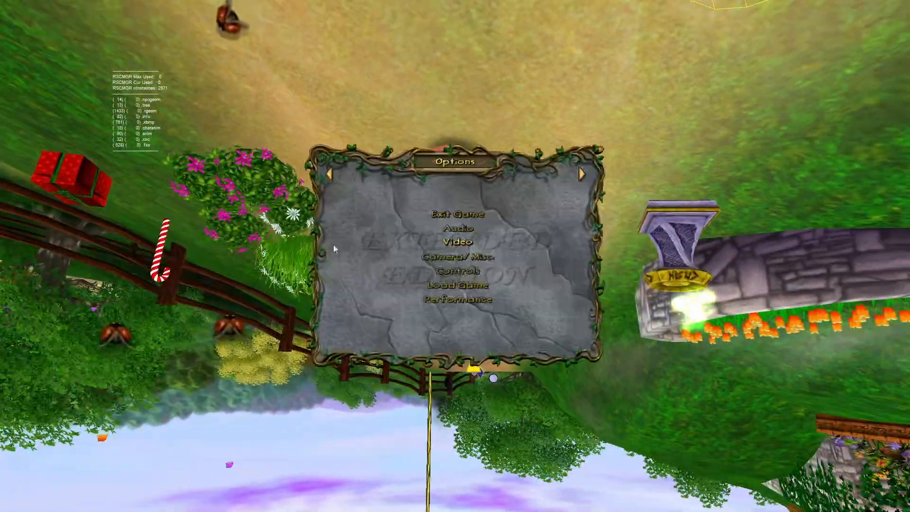
pyautogui.click(452, 214)
pyautogui.click(412, 277)
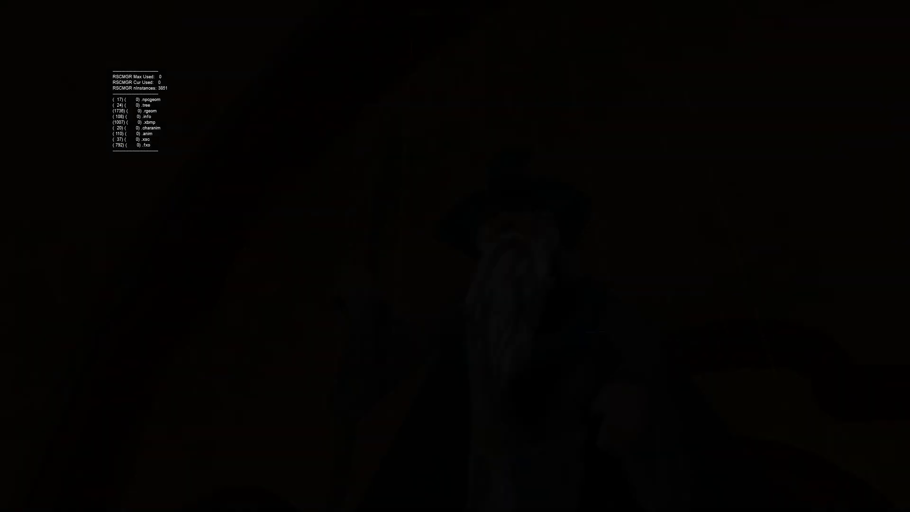
pyautogui.press('w')
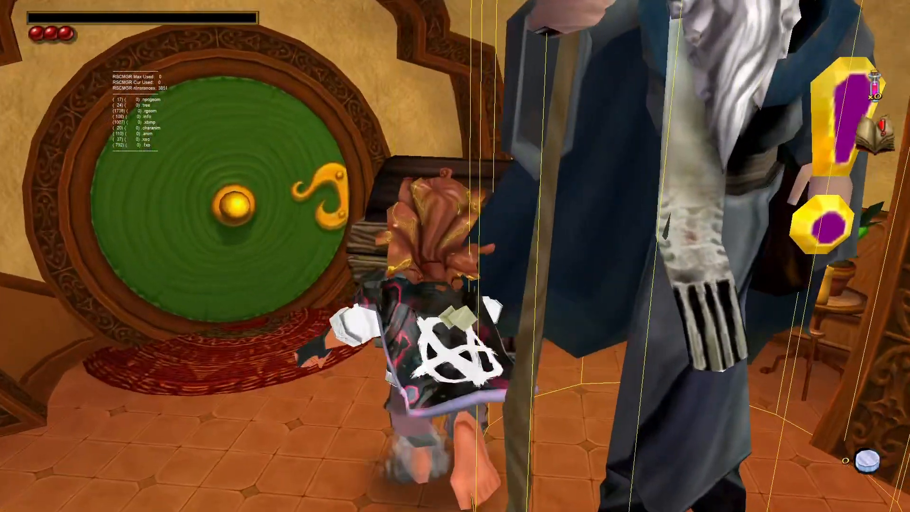
pyautogui.press('Return')
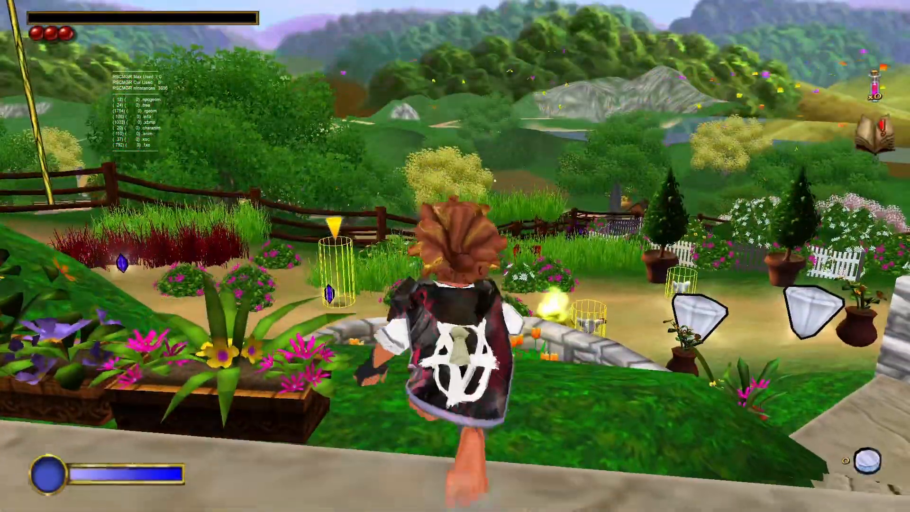
# Run down from the terrace into the edited garden, climb the rope and go on to the save pedestal to inspect the level
pyautogui.press('w')
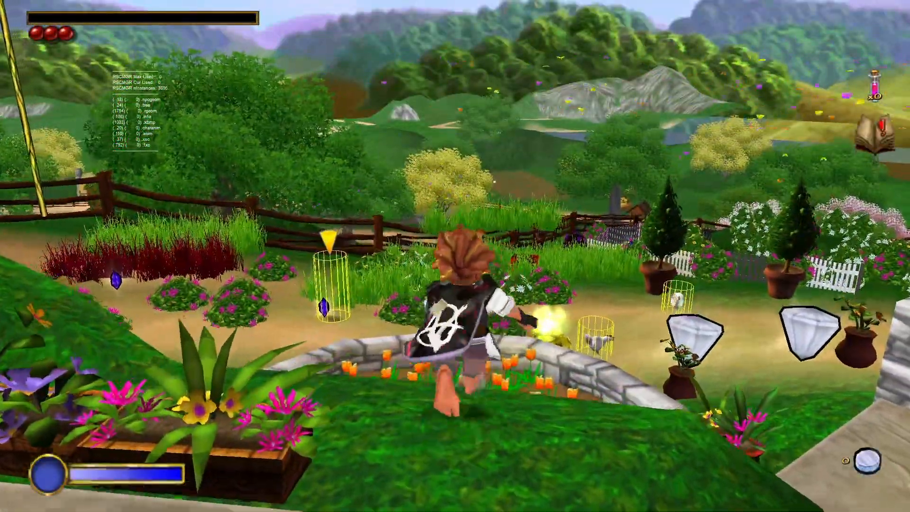
pyautogui.press('w')
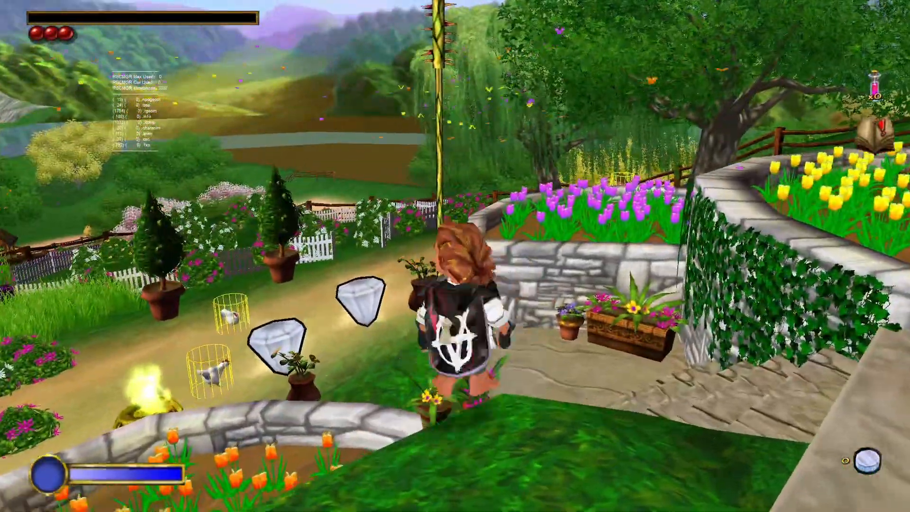
pyautogui.press('space')
pyautogui.press('space')
pyautogui.press('w')
pyautogui.press('space')
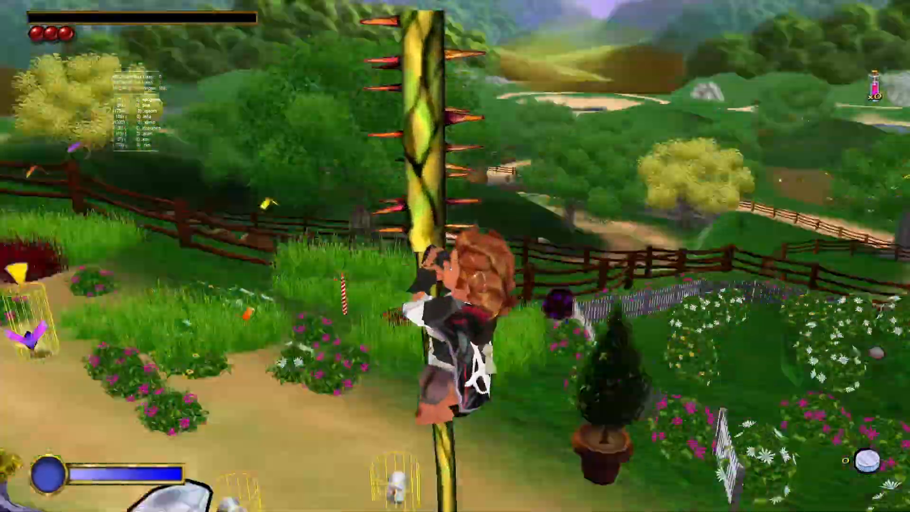
pyautogui.press('space')
pyautogui.press('w')
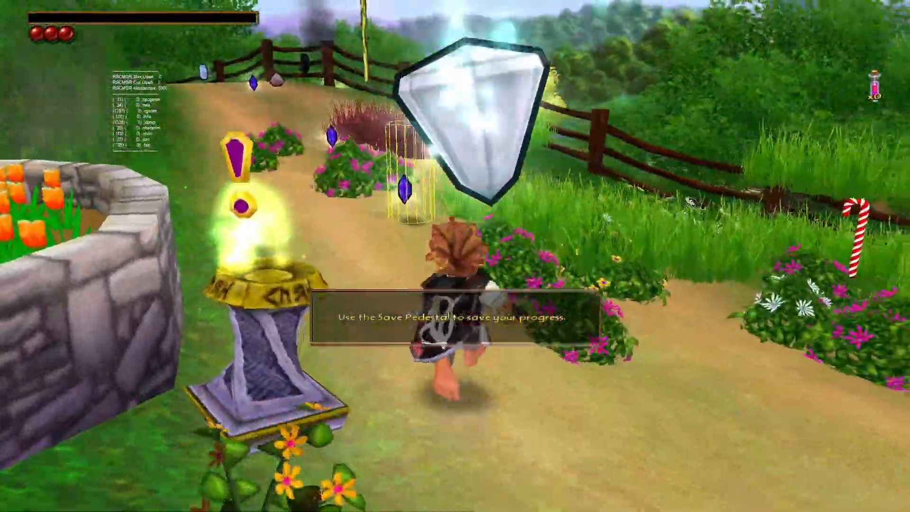
# Run through the red wheat patch, climb the rope beyond it and return to the orange tulip bed, inspecting the placed plants
pyautogui.press('w')
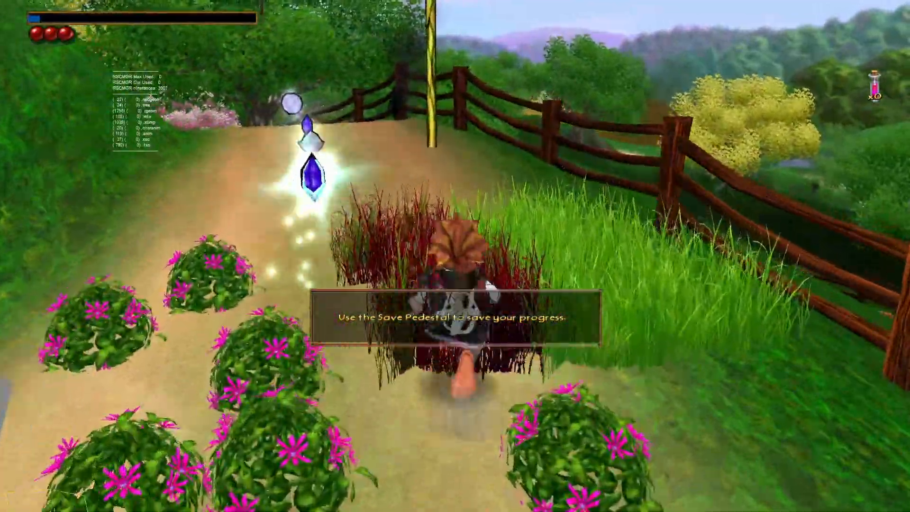
pyautogui.press('space')
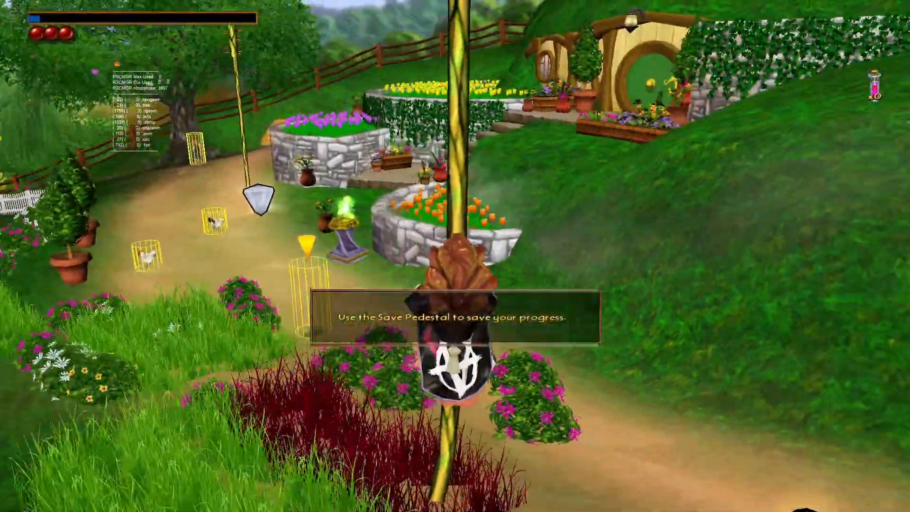
pyautogui.press('space')
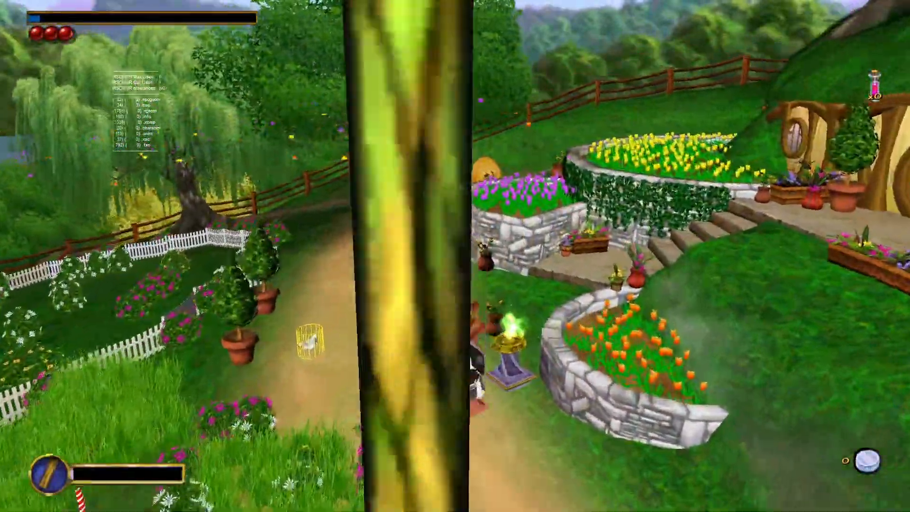
pyautogui.press('w')
pyautogui.press('space')
pyautogui.press('w')
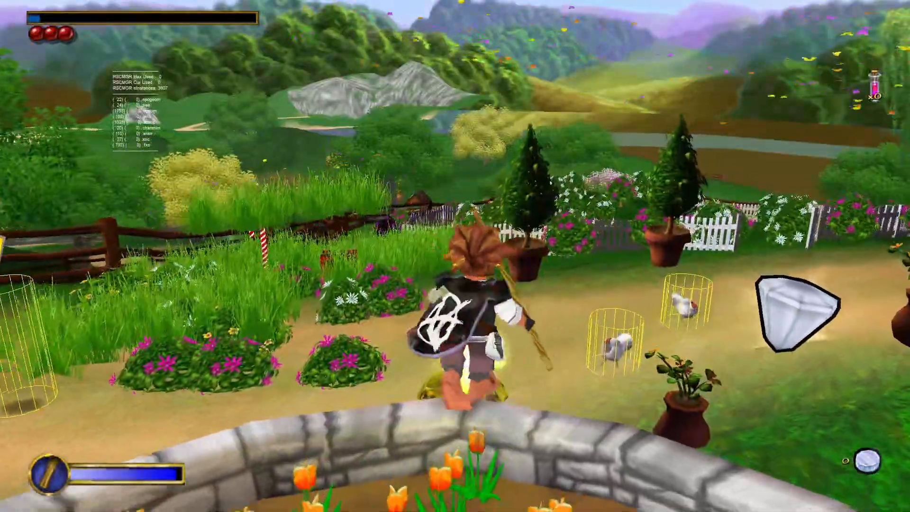
pyautogui.press('space')
pyautogui.press('w')
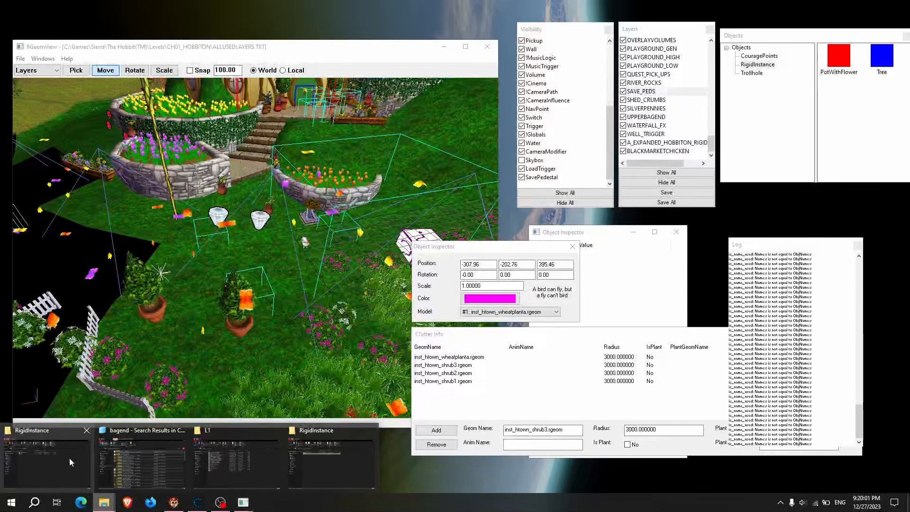
# Switch to File Explorer and examine the The Hobbit(TM) game folder, its Levels folder and the CH01_HOBBITON level files
pyautogui.click(136, 450)
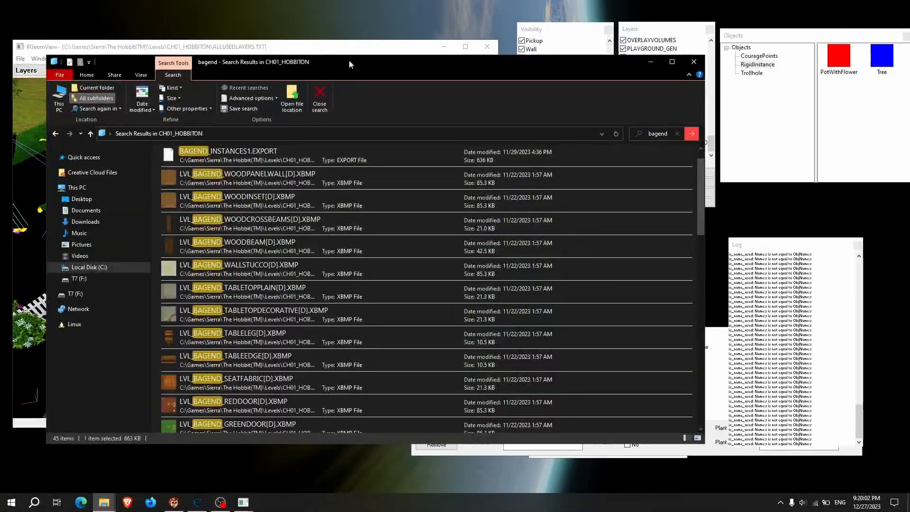
pyautogui.click(54, 135)
pyautogui.click(268, 134)
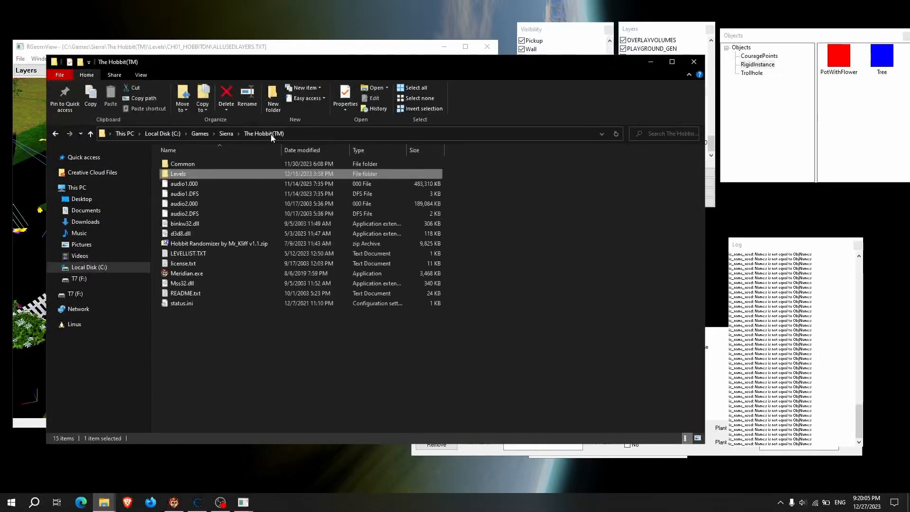
pyautogui.doubleClick(188, 173)
pyautogui.doubleClick(199, 174)
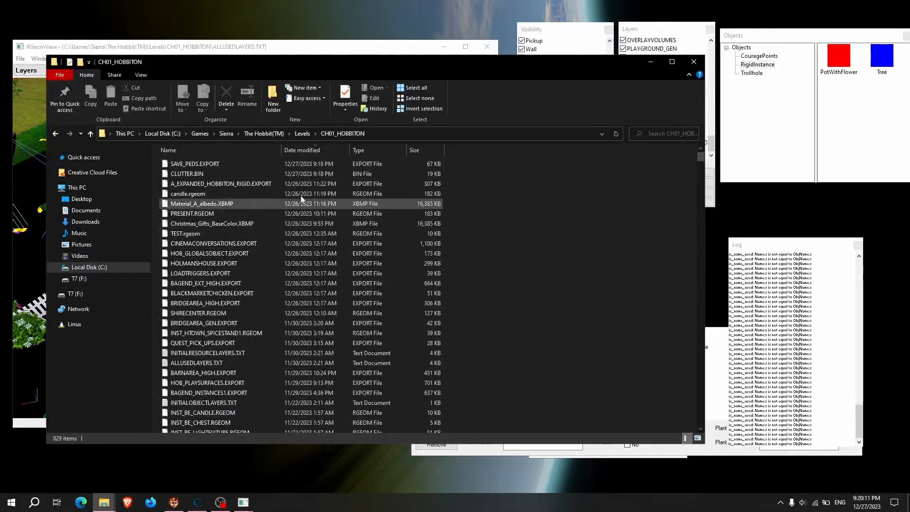
pyautogui.hotkey('alt', 'Left')
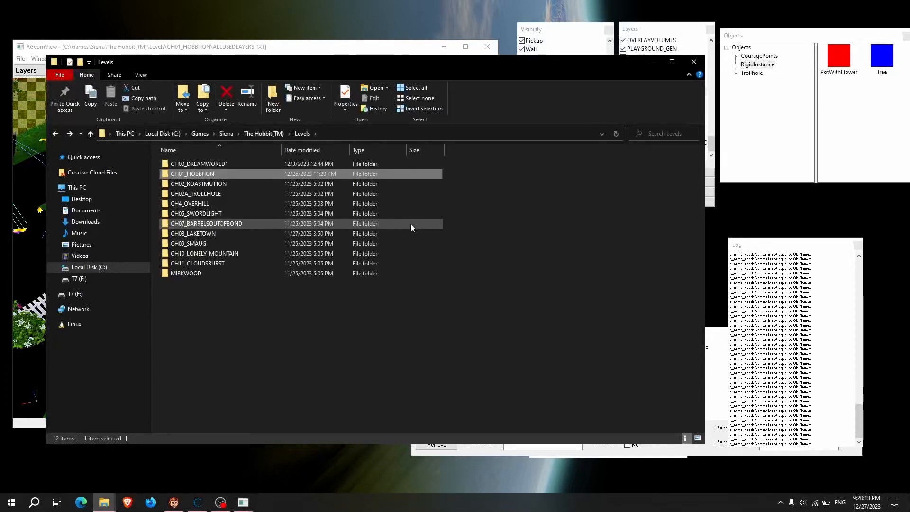
pyautogui.hotkey('alt', 'Left')
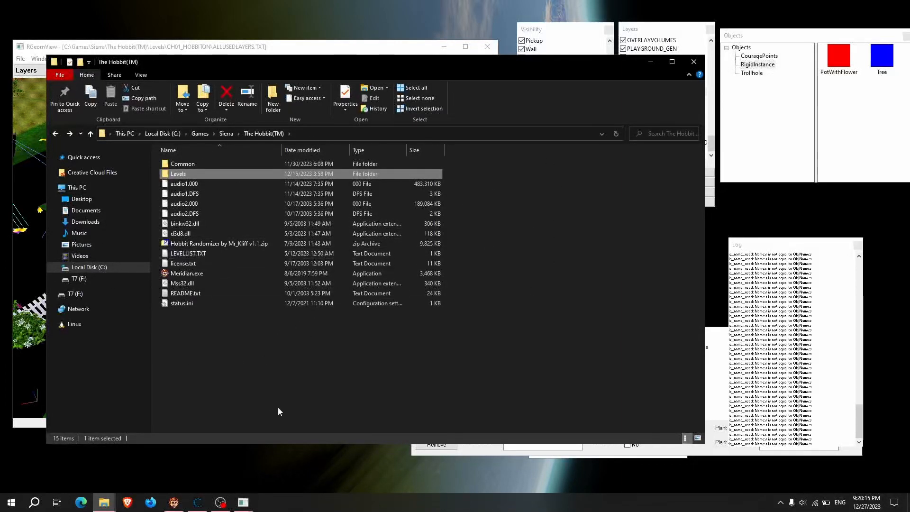
# Switch back to The Hobbit game and walk around the garden path near the save pedestal to view the edited level
pyautogui.moveTo(171, 506)
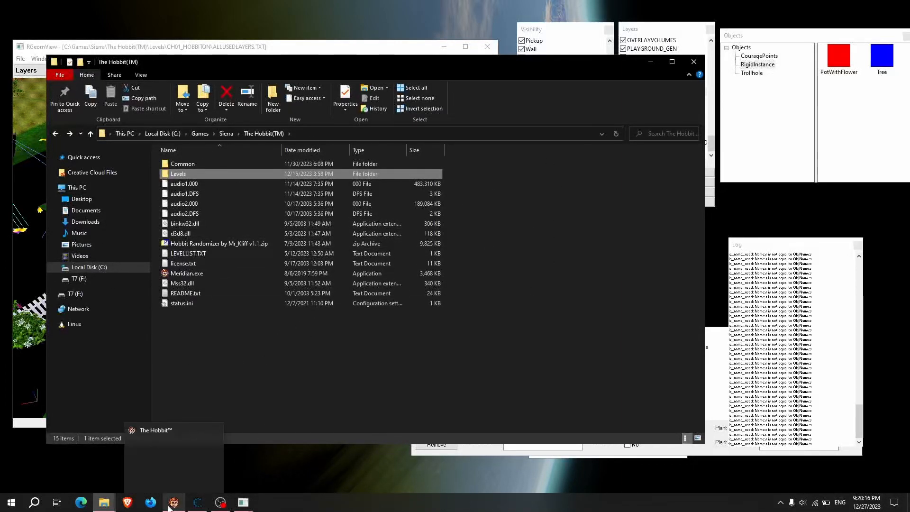
pyautogui.click(181, 456)
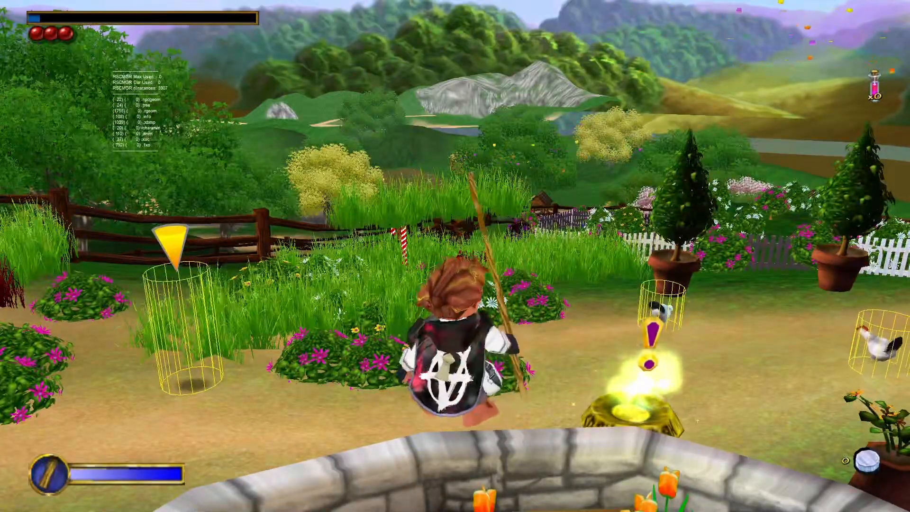
pyautogui.press('w')
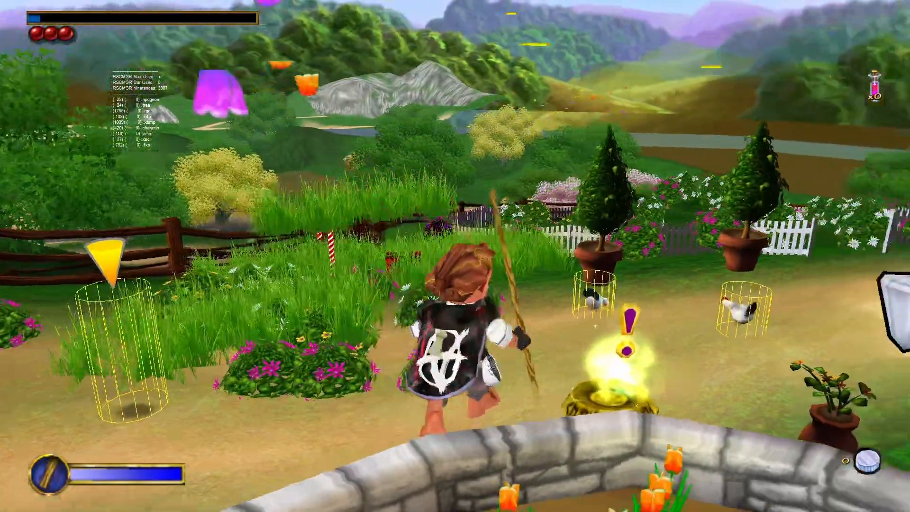
pyautogui.press('space')
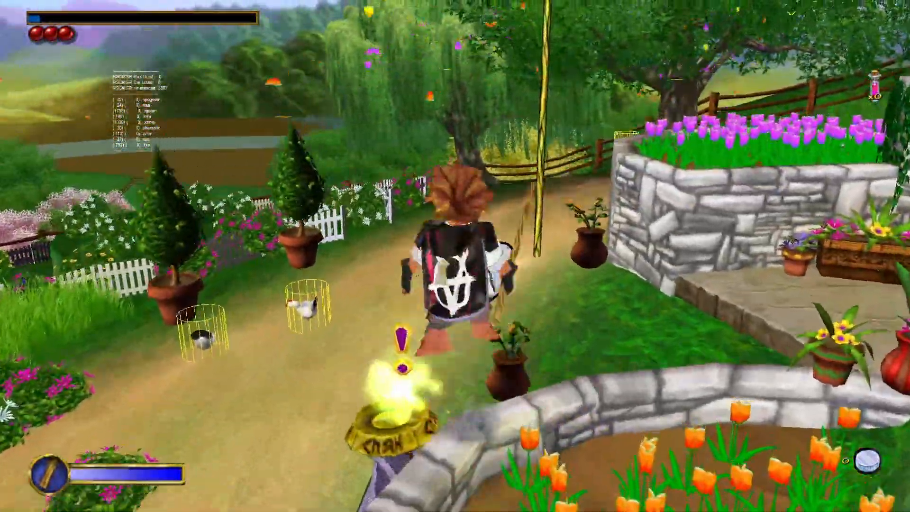
pyautogui.press('w')
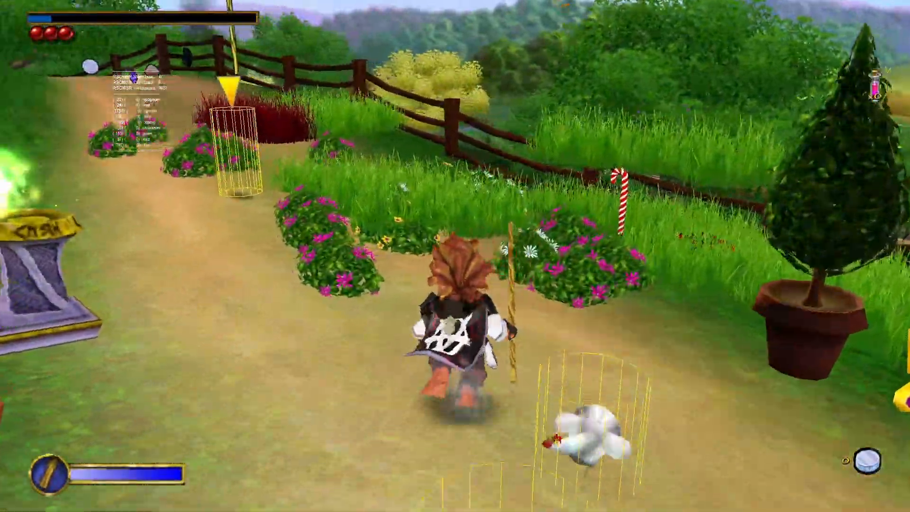